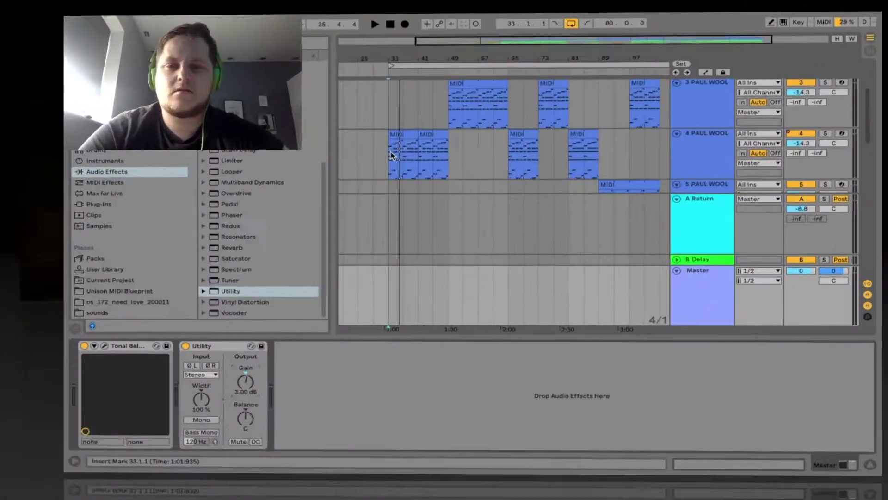
# Step: Place the insert mark at bar 33 on piano track 4 and clear the solo on piano track 3
pyautogui.click(391, 155)
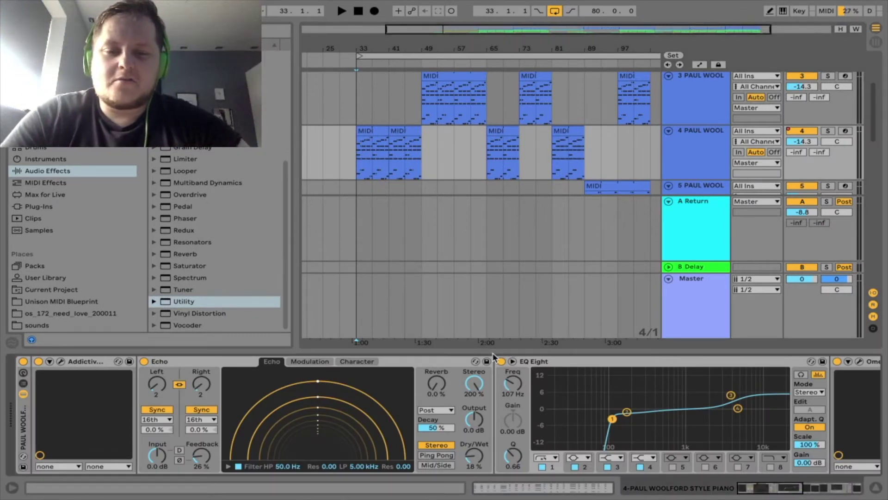
pyautogui.moveTo(444, 351); pyautogui.dragTo(445, 355)
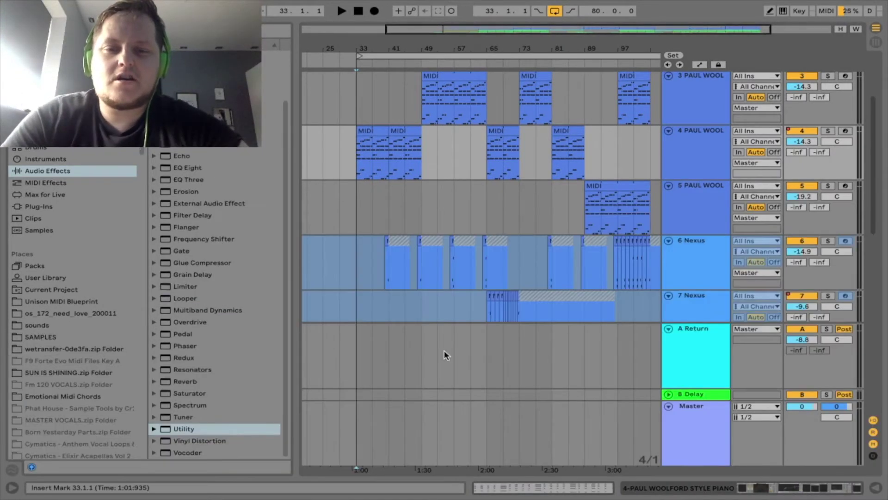
pyautogui.scroll(5, 446, 354)
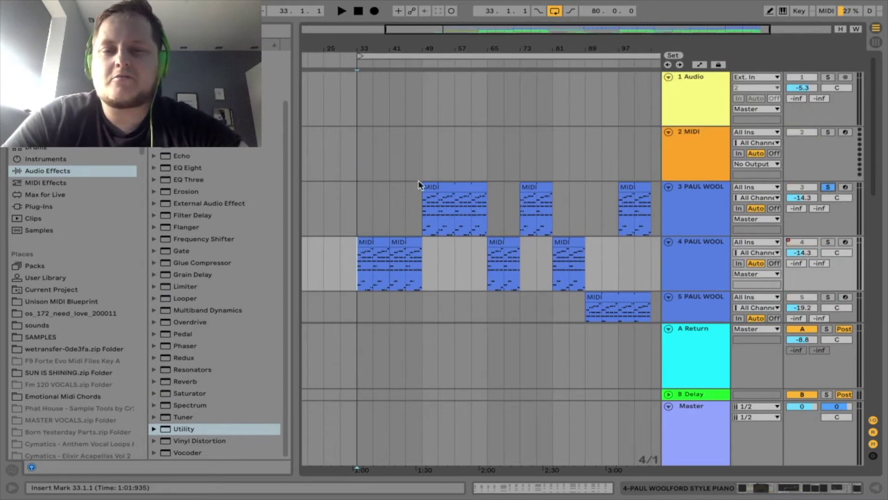
pyautogui.click(831, 187)
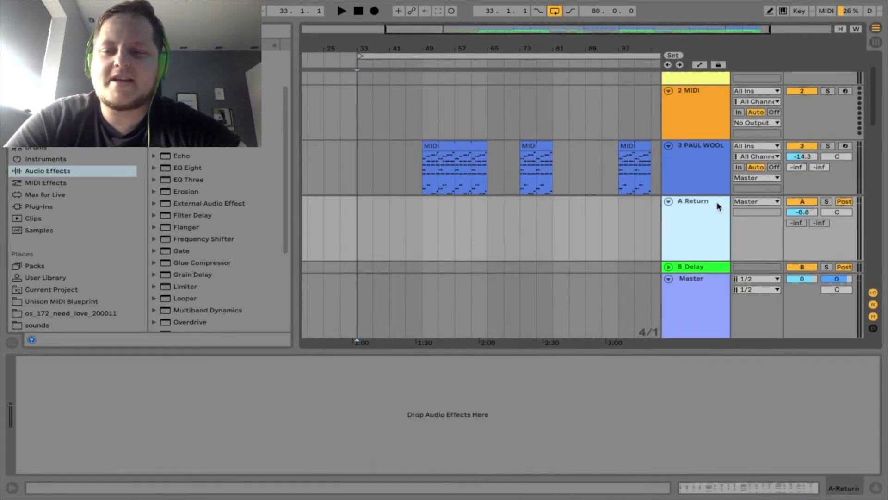
# Step: View the Addictive Keys instrument on piano track 3, and close its window and the device view
pyautogui.click(705, 172)
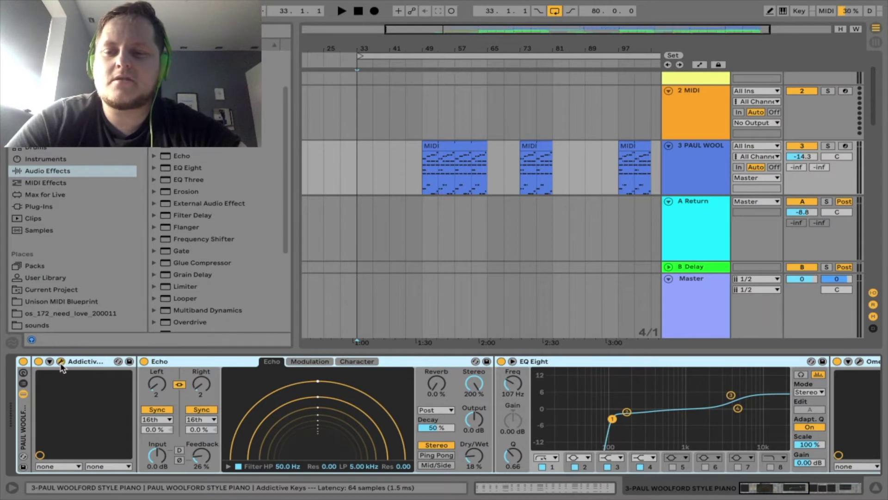
pyautogui.click(61, 363)
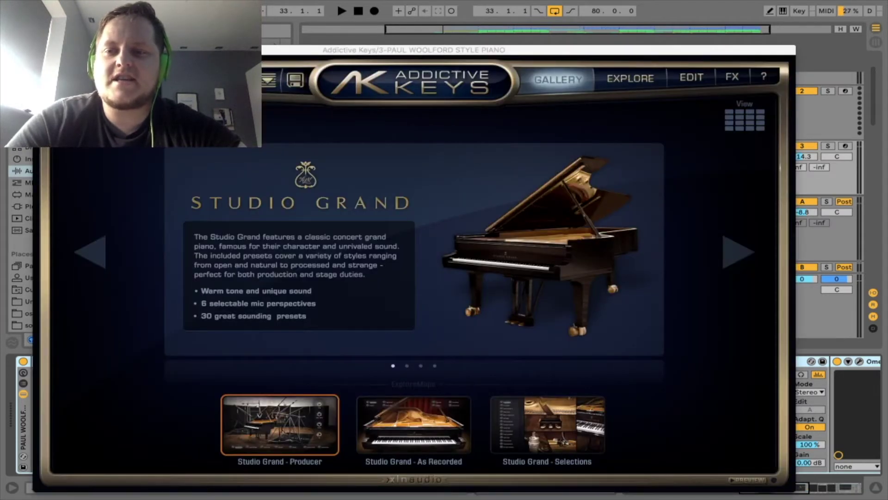
pyautogui.click(38, 50)
pyautogui.click(469, 352)
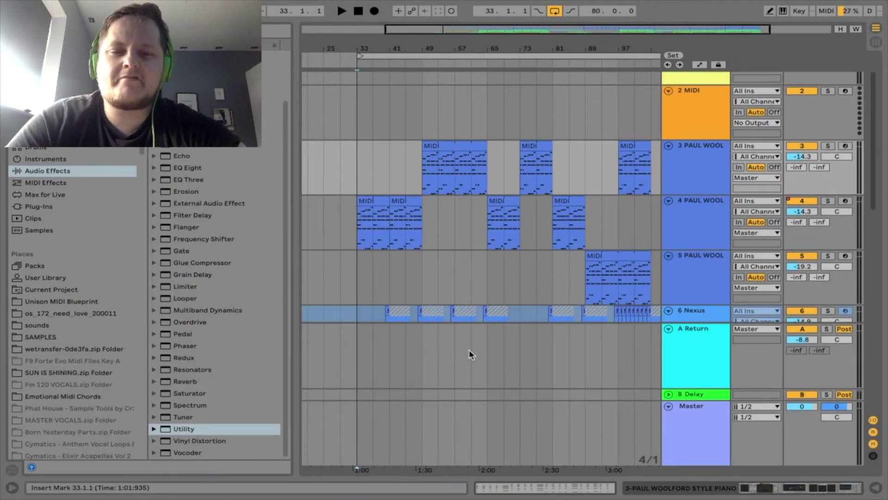
# Step: Play the arrangement from bar 33 to hear the piano tracks, and stop playback
pyautogui.click(363, 186)
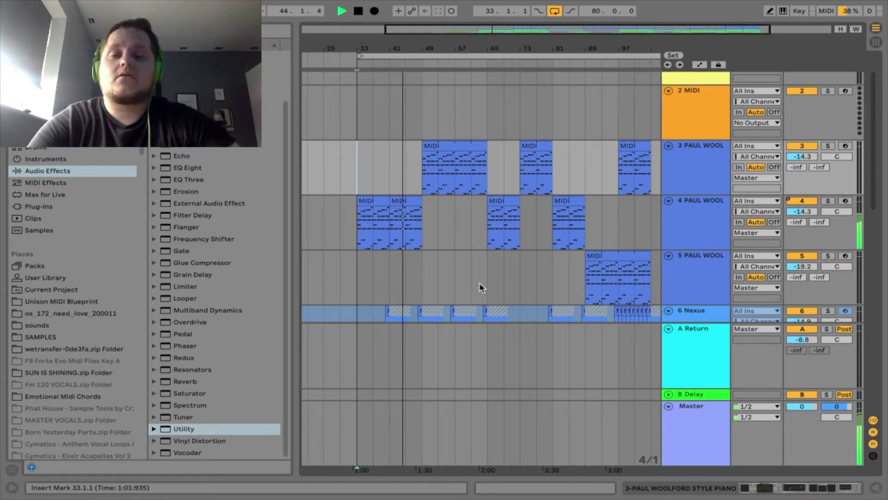
pyautogui.scroll(-3, 555, 256)
pyautogui.scroll(-1, 562, 255)
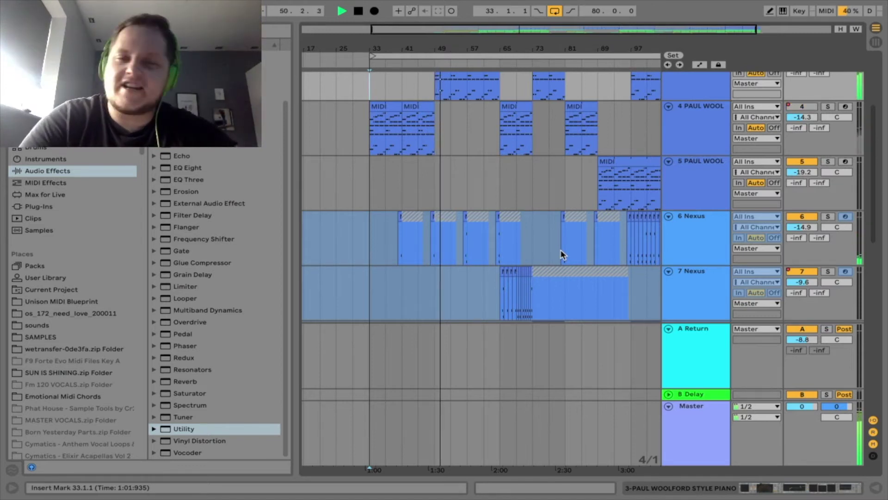
pyautogui.scroll(5, 562, 254)
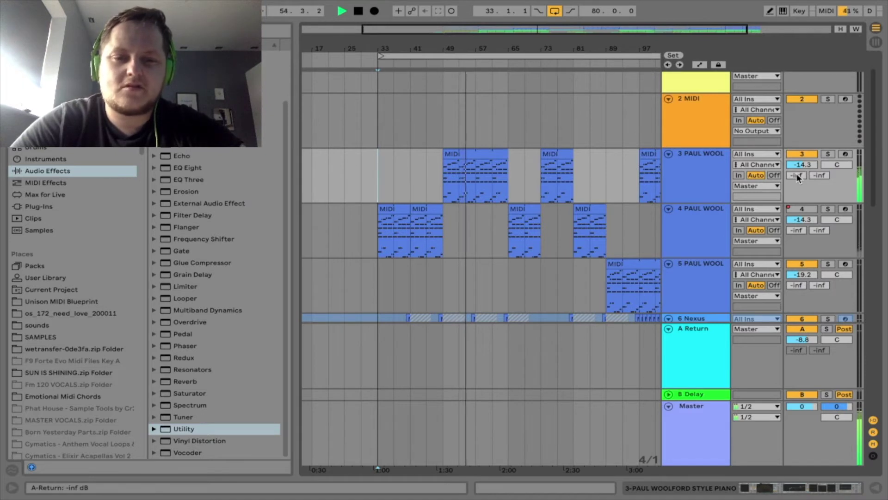
pyautogui.press('space')
# Step: Solo the 6 Nexus track and play it from its third clip at bar 56
pyautogui.scroll(-5, 536, 230)
pyautogui.hscroll(3, 537, 230)
pyautogui.scroll(-7, 537, 229)
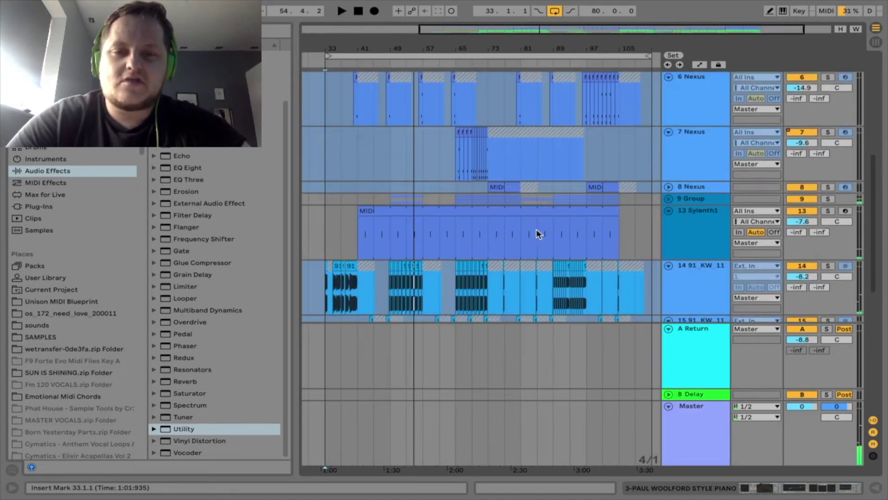
pyautogui.scroll(11, 537, 230)
pyautogui.hscroll(-2, 536, 229)
pyautogui.scroll(-5, 537, 228)
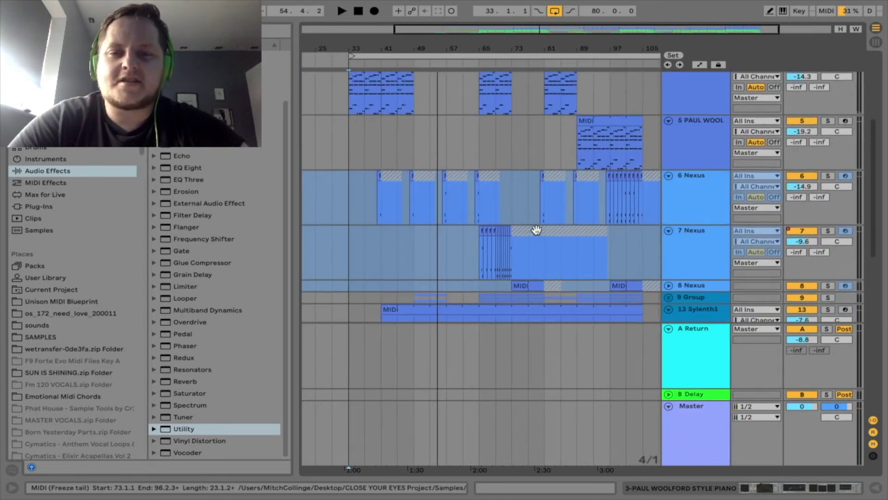
pyautogui.scroll(4, 536, 229)
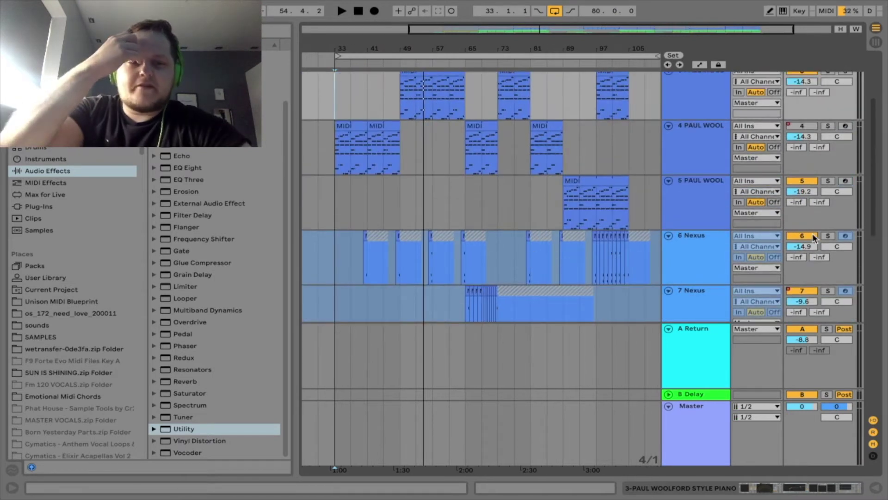
pyautogui.moveTo(447, 31); pyautogui.dragTo(447, 36)
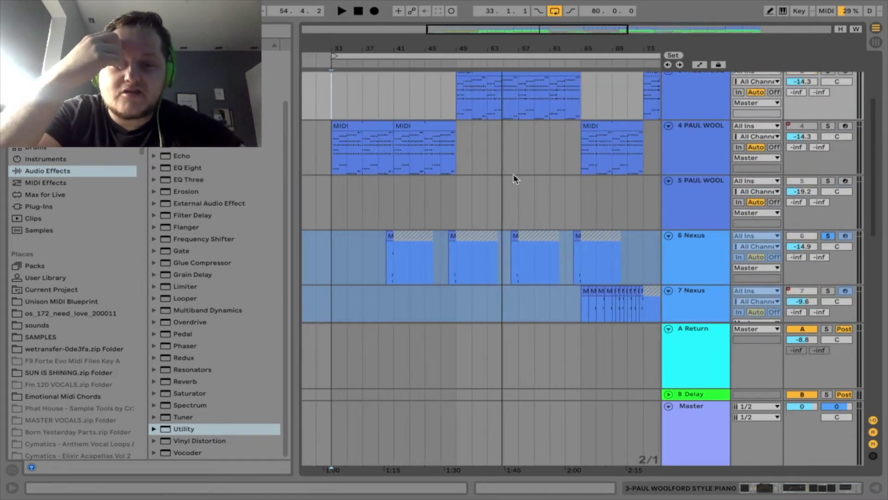
pyautogui.click(513, 235)
pyautogui.press('space')
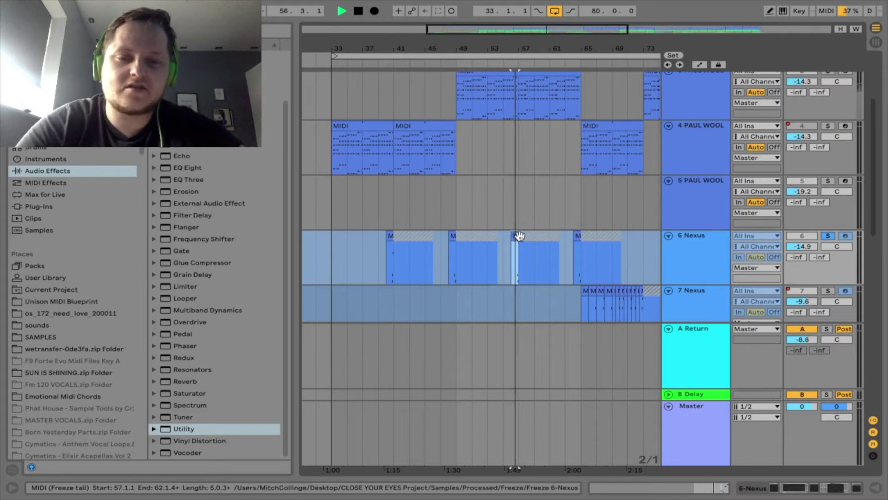
# Step: Look through the 6 Nexus track's device chain during playback, hide the chain and stop playback
pyautogui.doubleClick(673, 248)
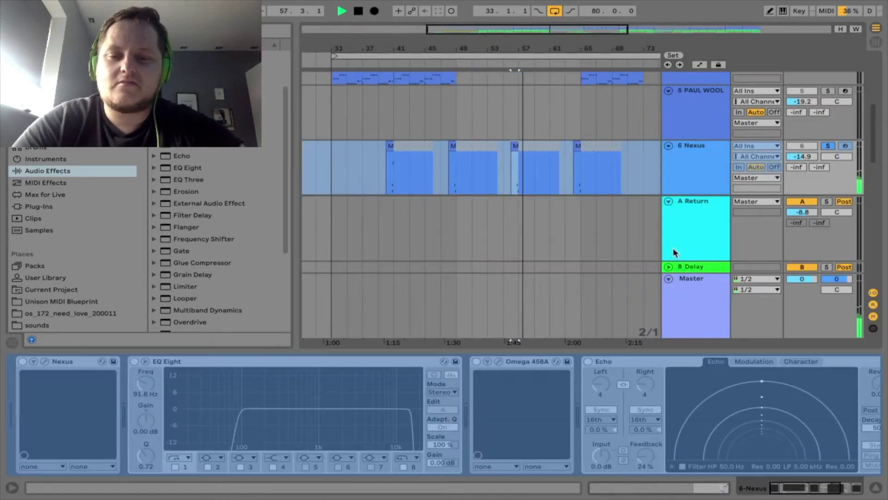
pyautogui.hscroll(5, 426, 388)
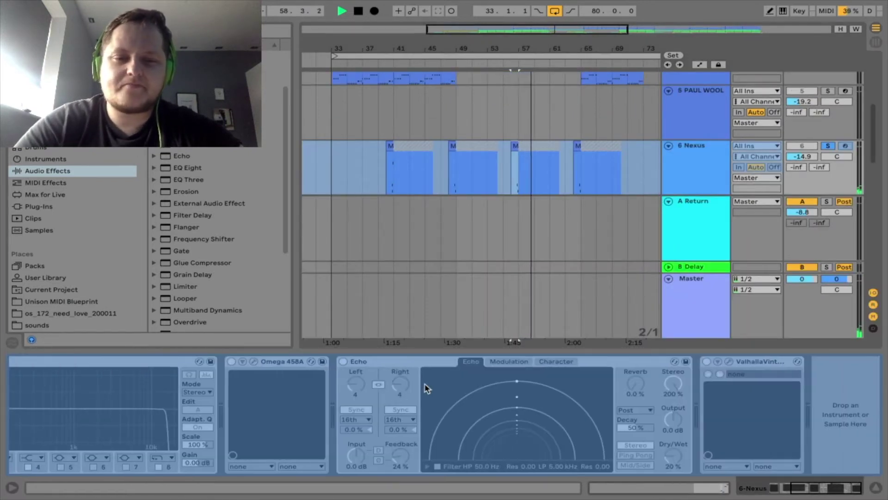
pyautogui.click(421, 351)
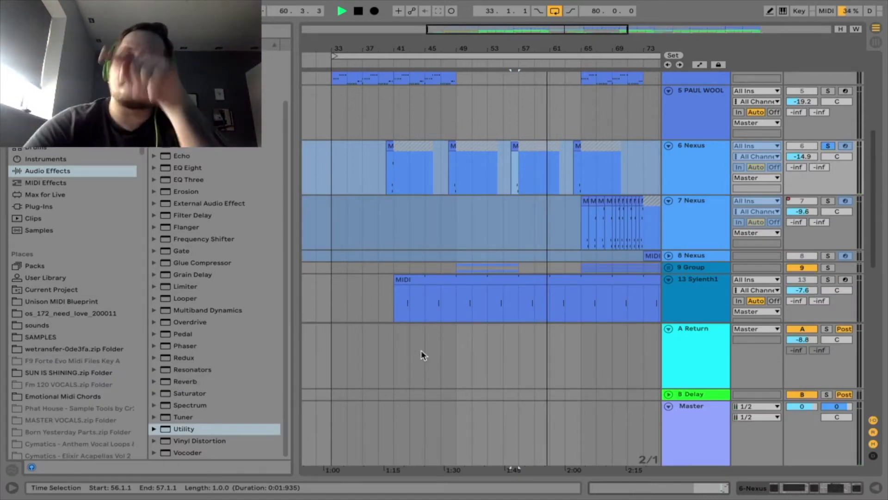
pyautogui.scroll(2, 506, 238)
pyautogui.scroll(1, 506, 239)
pyautogui.press('space')
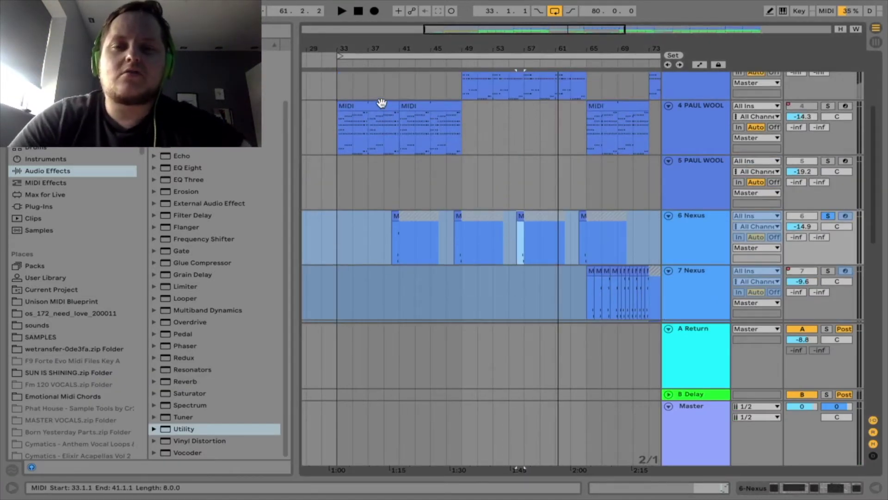
# Step: Solo piano track 4 in place of 6 Nexus and briefly play its first MIDI clip from bar 33
pyautogui.click(380, 104)
pyautogui.press('space')
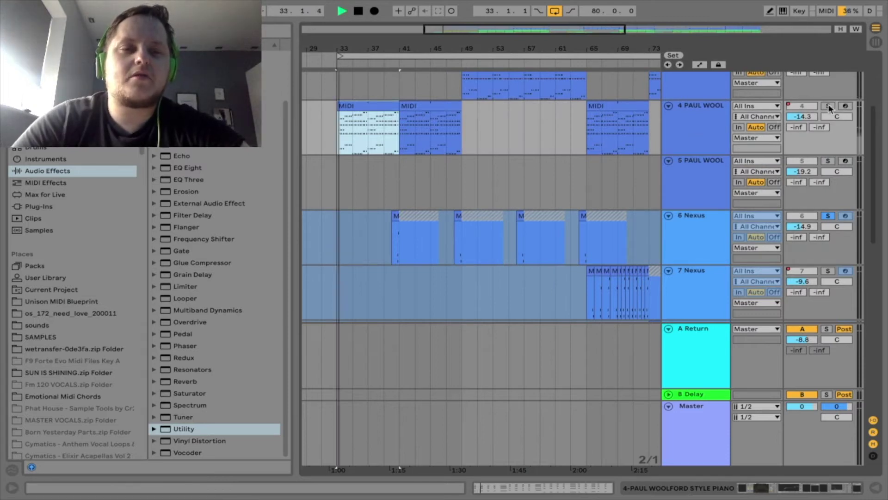
pyautogui.click(828, 106)
pyautogui.click(829, 107)
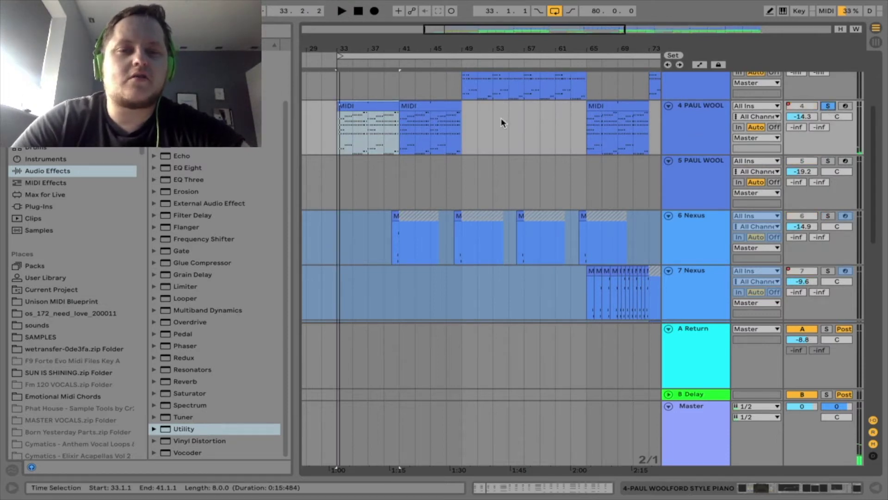
# Step: Examine piano track 4's device chain, including the Auto Filter, while playing the track, and hide the chain
pyautogui.scroll(2, 535, 134)
pyautogui.doubleClick(685, 155)
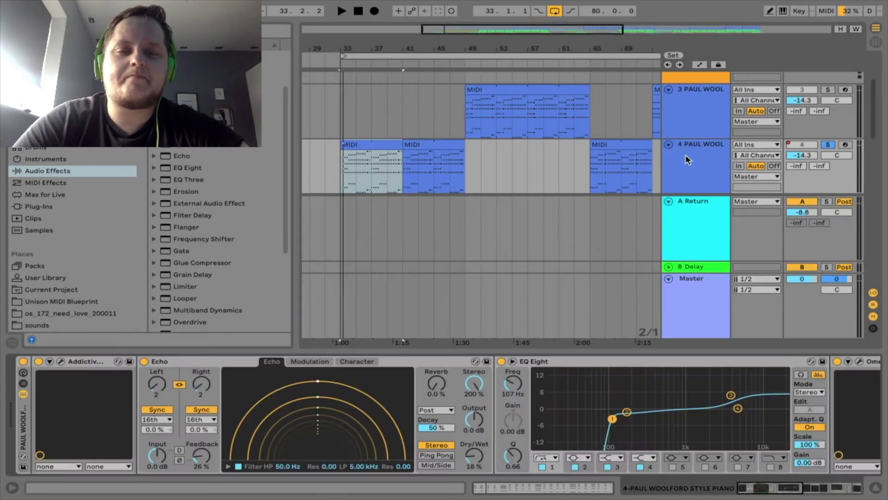
pyautogui.hscroll(15, 199, 383)
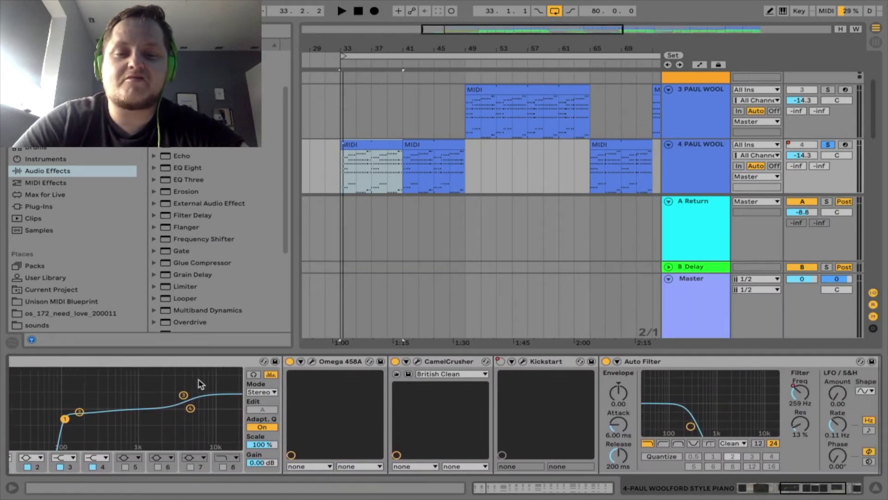
pyautogui.hscroll(-5, 200, 383)
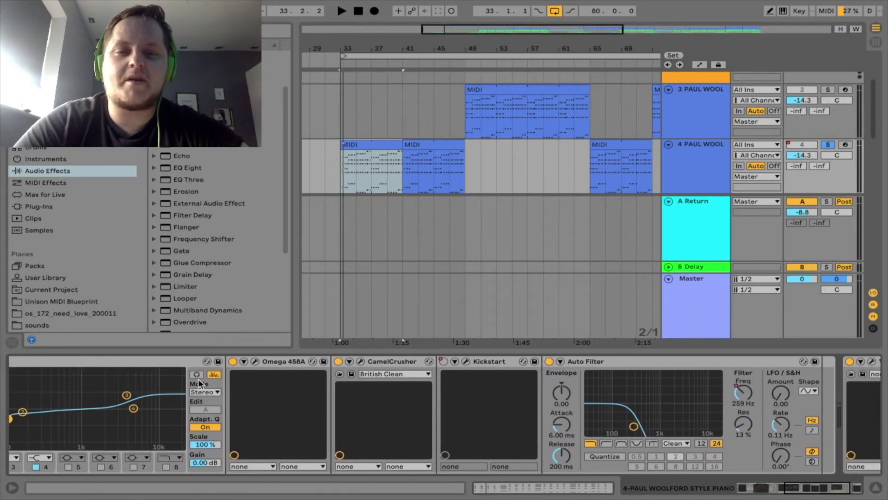
pyautogui.press('space')
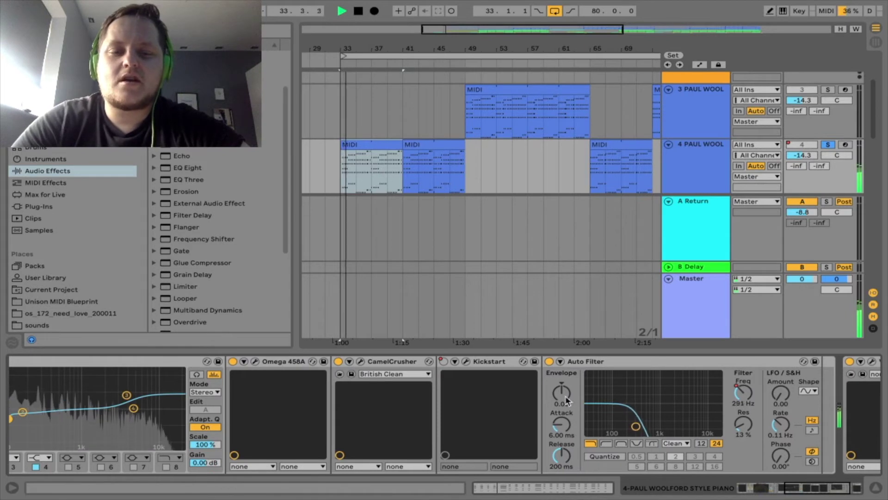
pyautogui.hscroll(3, 567, 400)
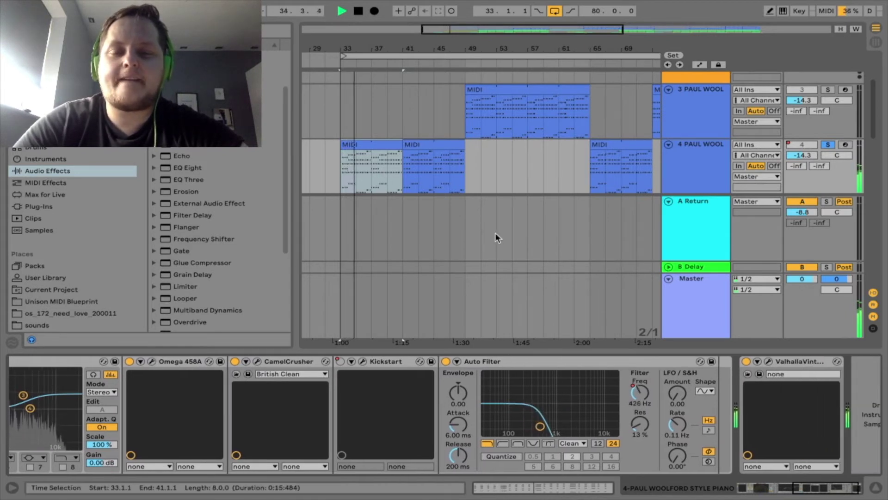
pyautogui.hotkey('ctrl', 'alt', 'l')
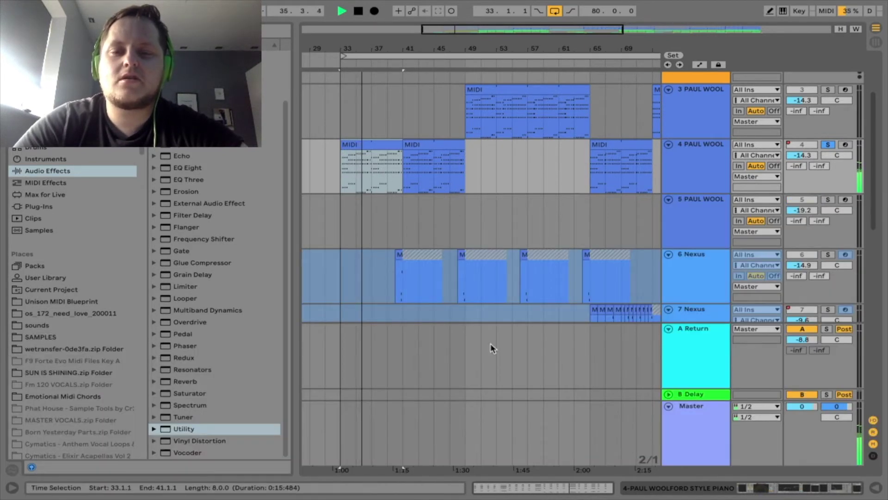
pyautogui.press('space')
# Step: Open piano track 4's first clip, examine its chords in the piano roll during playback, and close the clip view
pyautogui.doubleClick(369, 148)
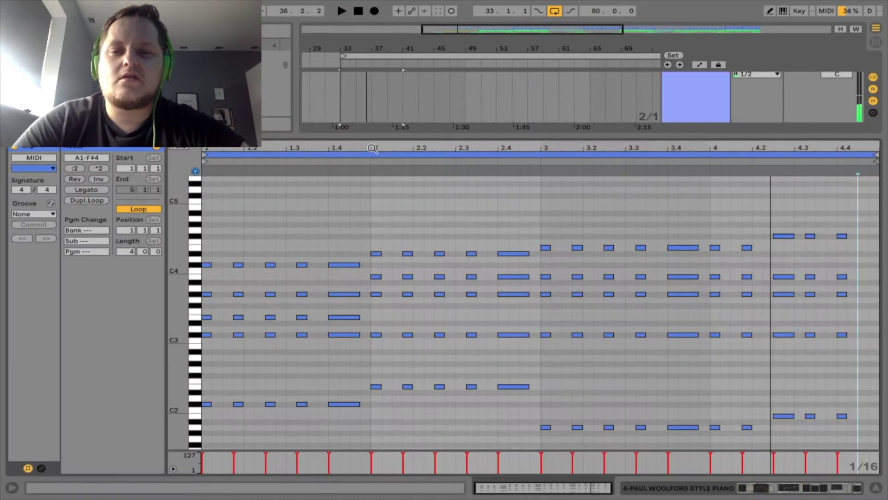
pyautogui.moveTo(184, 242)
pyautogui.mouseDown()
pyautogui.moveTo(166, 240)
pyautogui.moveTo(177, 240)
pyautogui.mouseUp()
pyautogui.press('space')
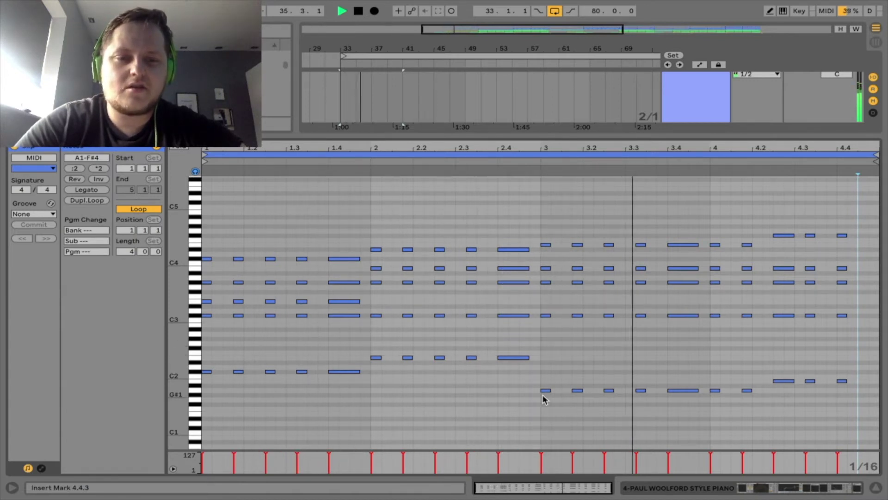
pyautogui.press('super+alt+l')
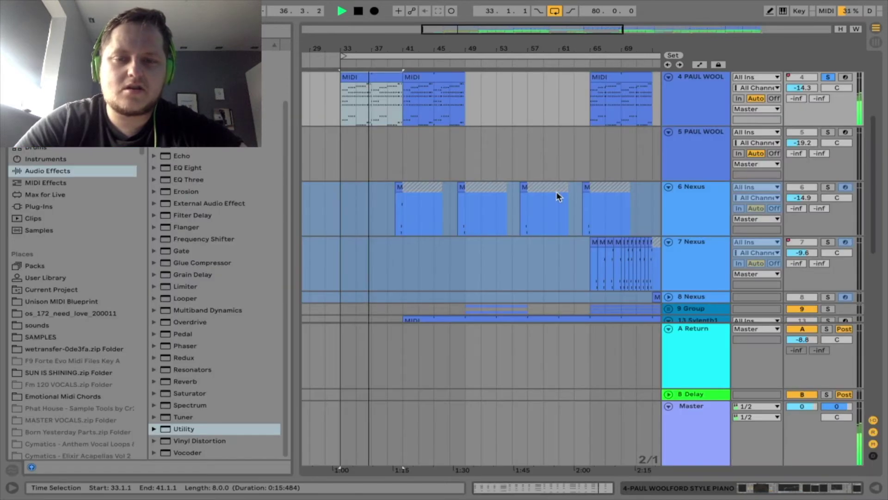
pyautogui.scroll(5, 558, 197)
pyautogui.hscroll(-2, 559, 196)
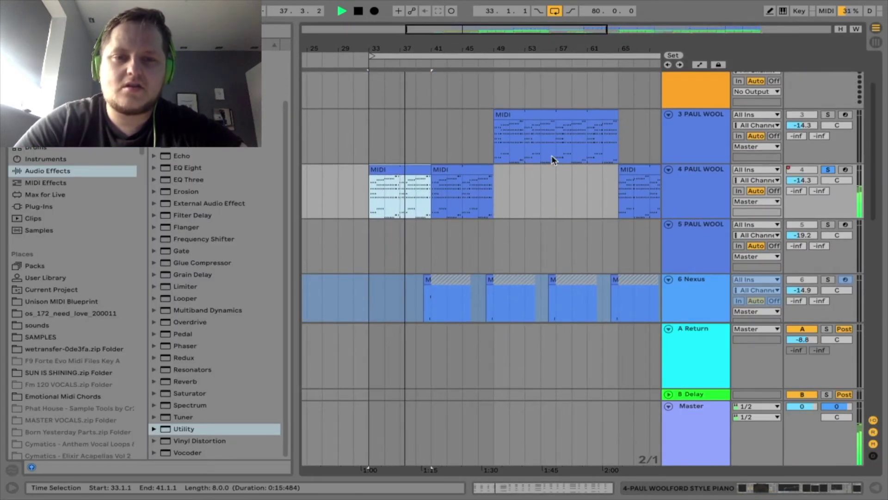
pyautogui.press('space')
# Step: Show piano track 3's device chain and bypass Echo, EQ Eight, Omega 458A, CamelCrusher, Kickstart and Auto Filter
pyautogui.click(550, 124)
pyautogui.doubleClick(696, 151)
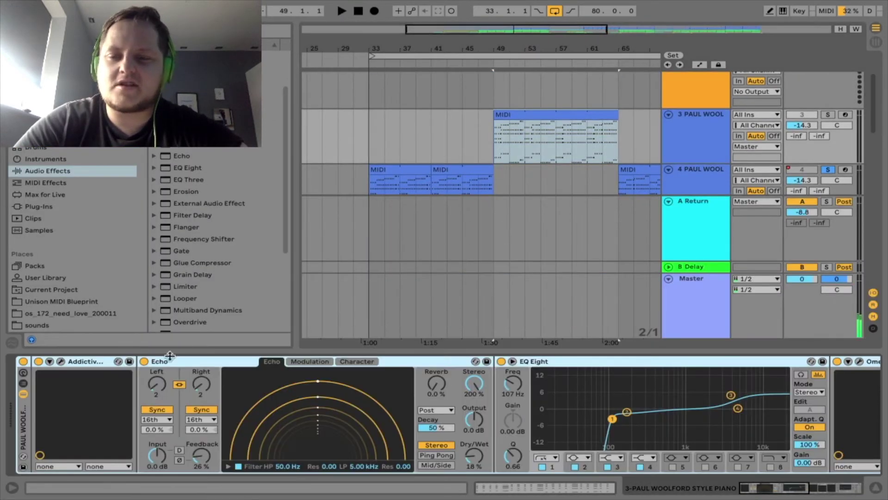
pyautogui.click(144, 361)
pyautogui.click(499, 362)
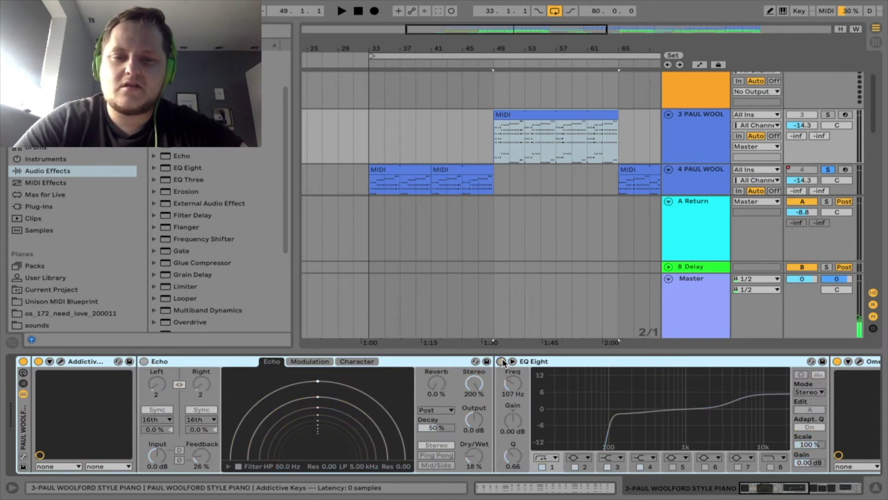
pyautogui.click(838, 364)
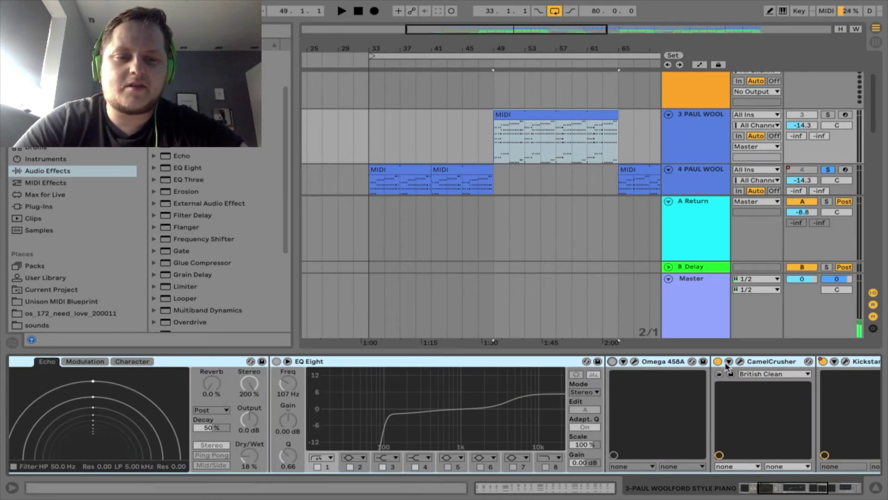
pyautogui.click(717, 362)
pyautogui.click(828, 367)
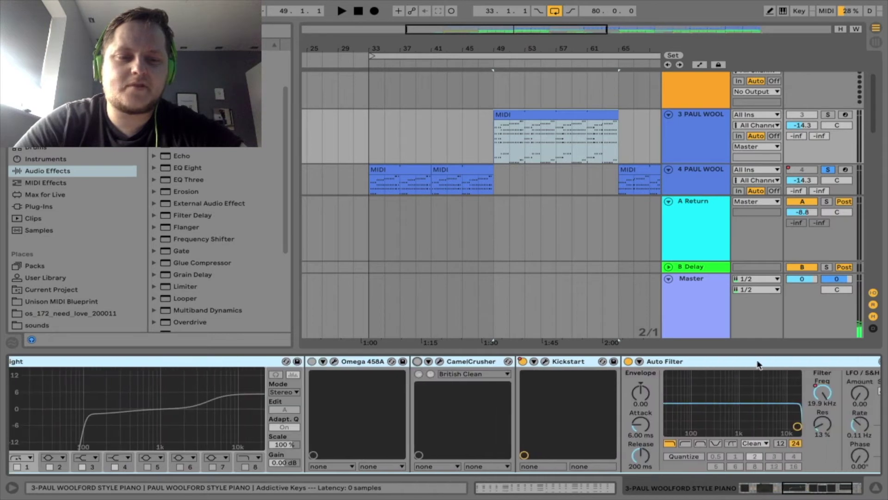
pyautogui.click(521, 361)
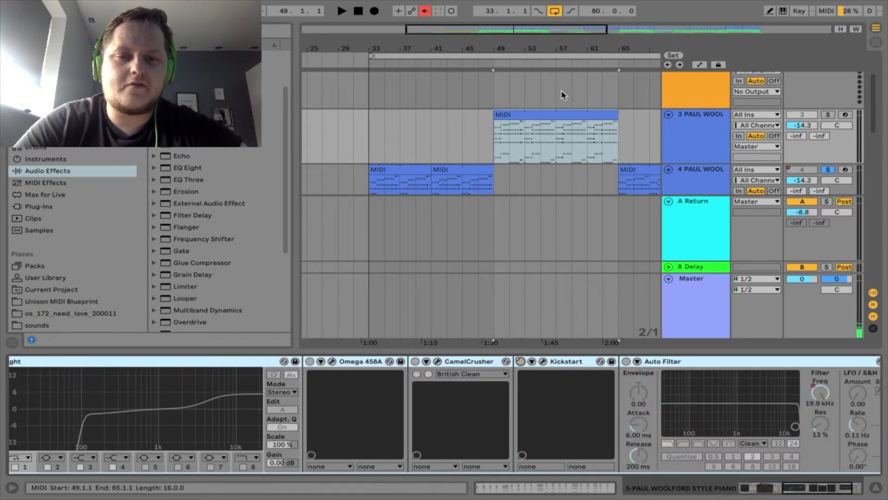
# Step: Play piano track 3's MIDI clip from bar 49 with only that track soloed
pyautogui.click(541, 113)
pyautogui.press('space')
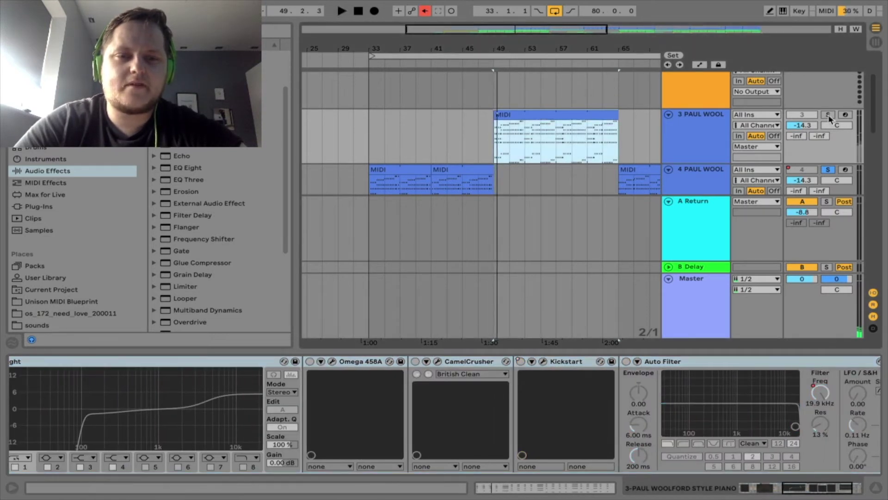
pyautogui.click(828, 115)
# Step: Turn piano track 3's Echo and EQ Eight back on one after the other during playback
pyautogui.hscroll(5, 606, 402)
pyautogui.scroll(6, 606, 402)
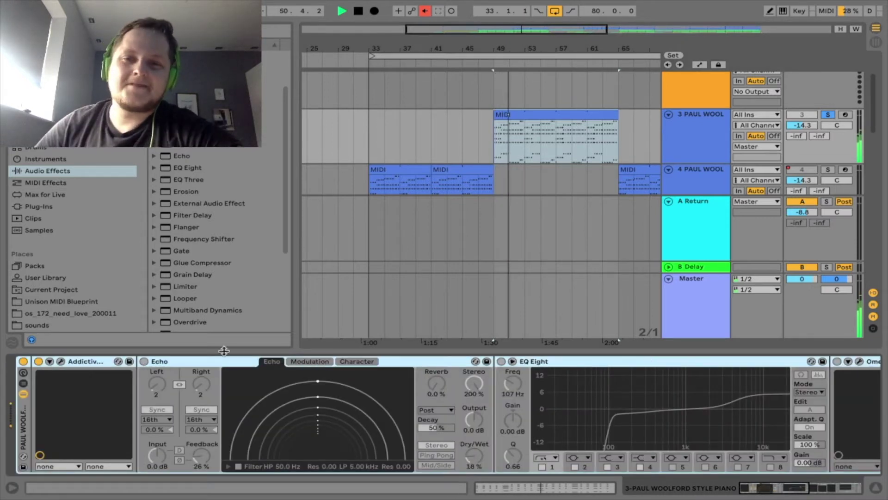
pyautogui.click(144, 362)
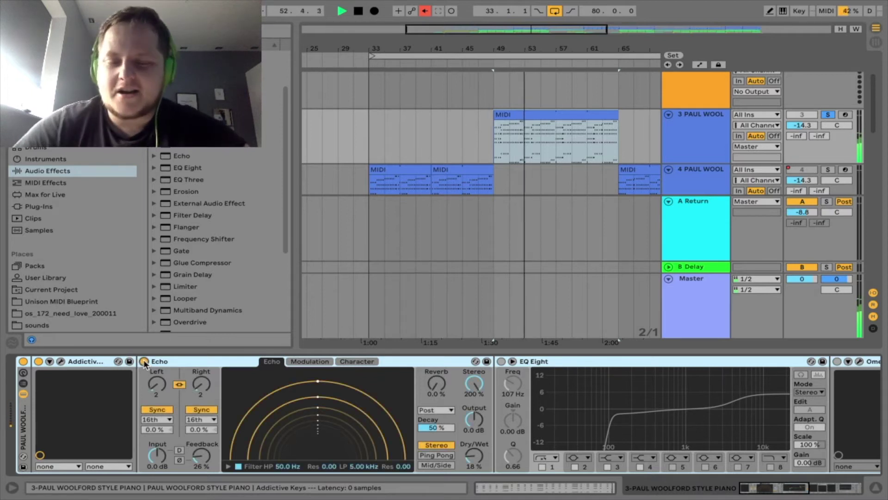
pyautogui.click(501, 365)
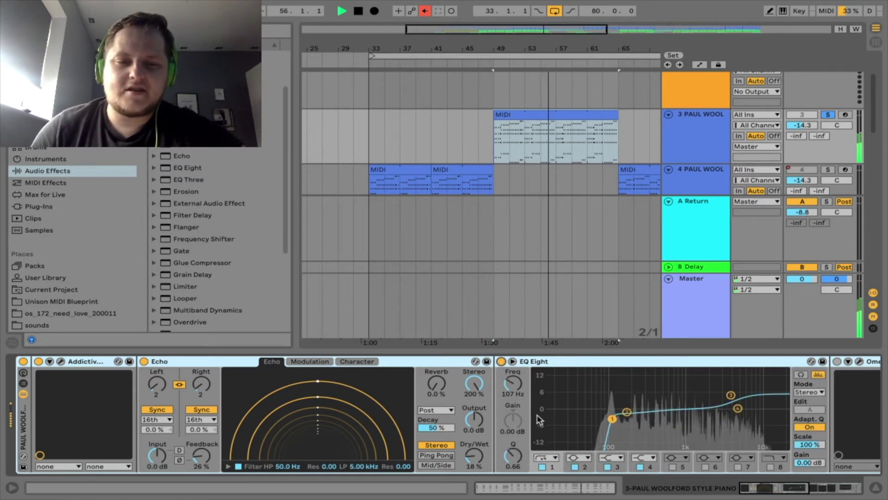
# Step: Turn the Omega 458A and CamelCrusher back on during playback, closing the Omega plug-in window
pyautogui.hscroll(3, 609, 403)
pyautogui.hscroll(3, 609, 404)
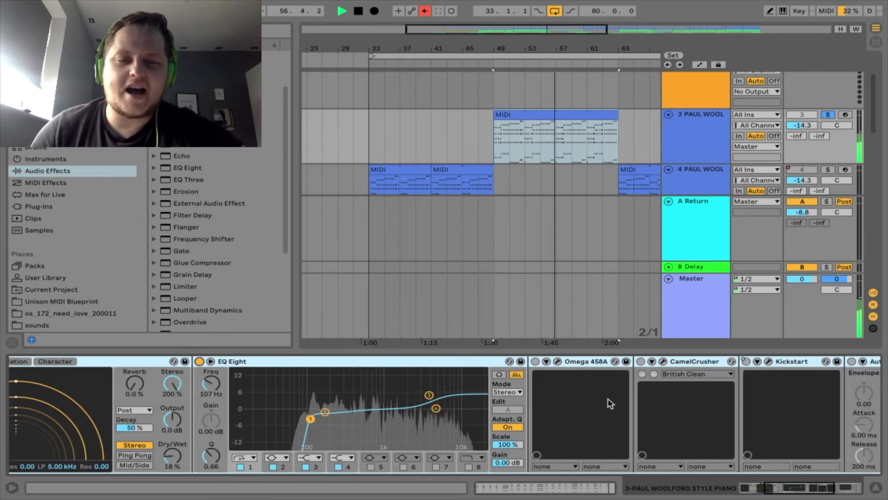
pyautogui.click(557, 362)
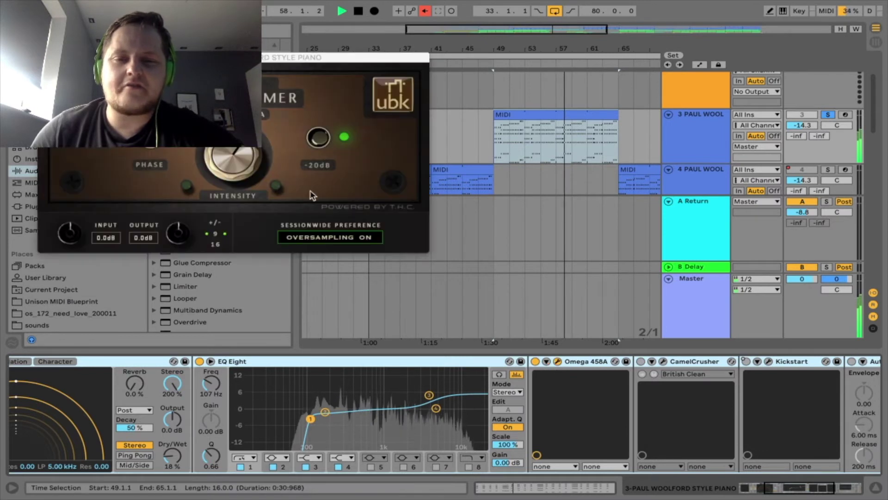
pyautogui.click(45, 58)
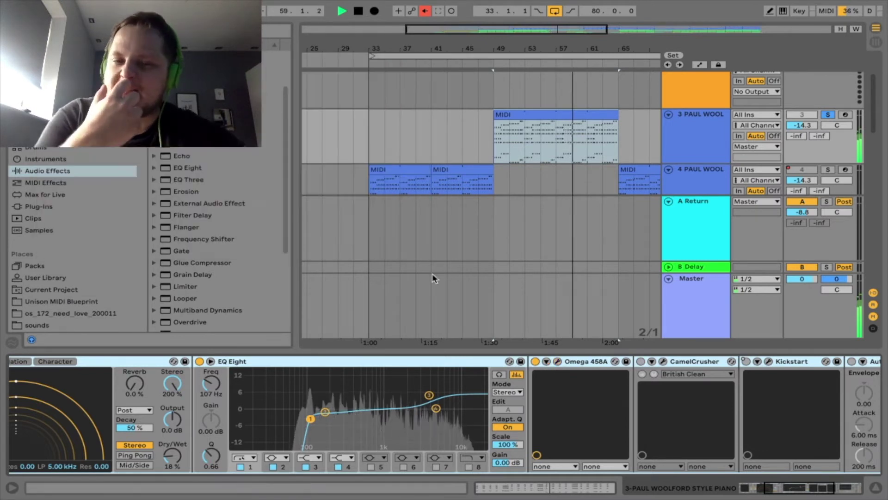
pyautogui.hscroll(3, 578, 379)
pyautogui.click(497, 362)
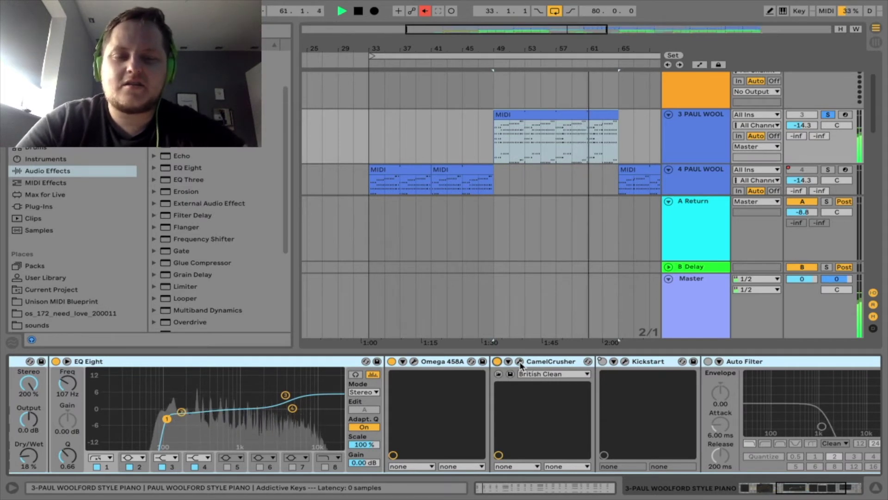
# Step: With playback stopped, turn Kickstart and Auto Filter back on, restore the overridden automation and return to bar 49
pyautogui.press('space')
pyautogui.hscroll(1, 565, 373)
pyautogui.hscroll(4, 565, 374)
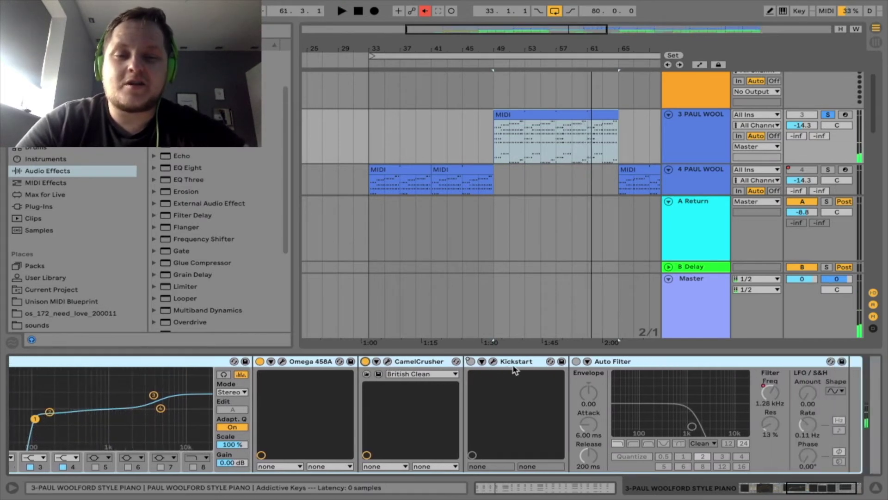
pyautogui.click(576, 361)
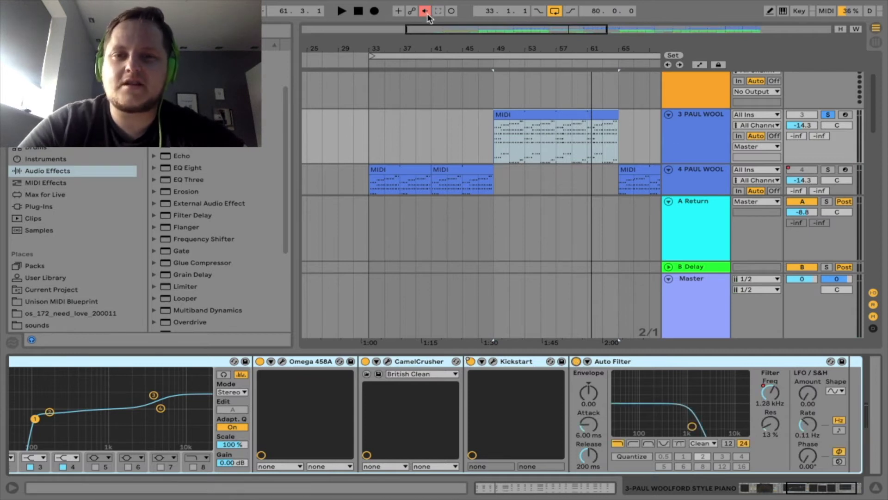
pyautogui.click(494, 147)
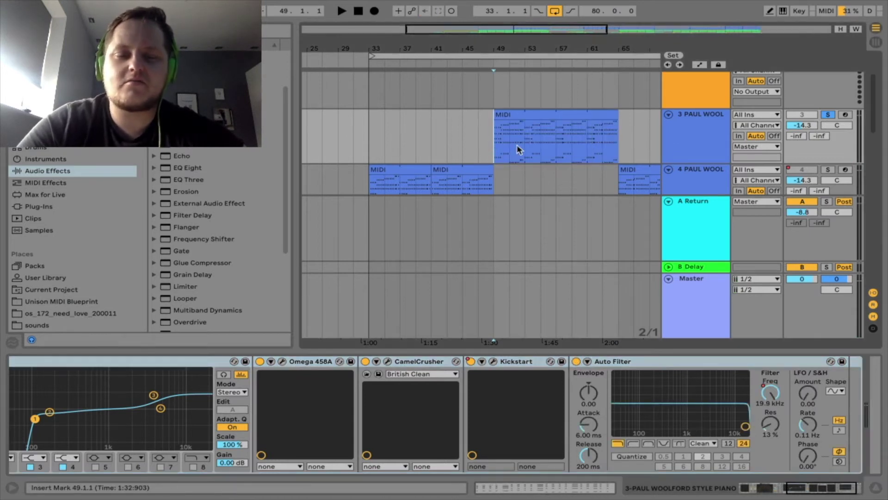
# Step: Hide piano track 3's device chain and unfold the 9 Group to show its Sylenth1 and Operator tracks
pyautogui.hscroll(5, 400, 123)
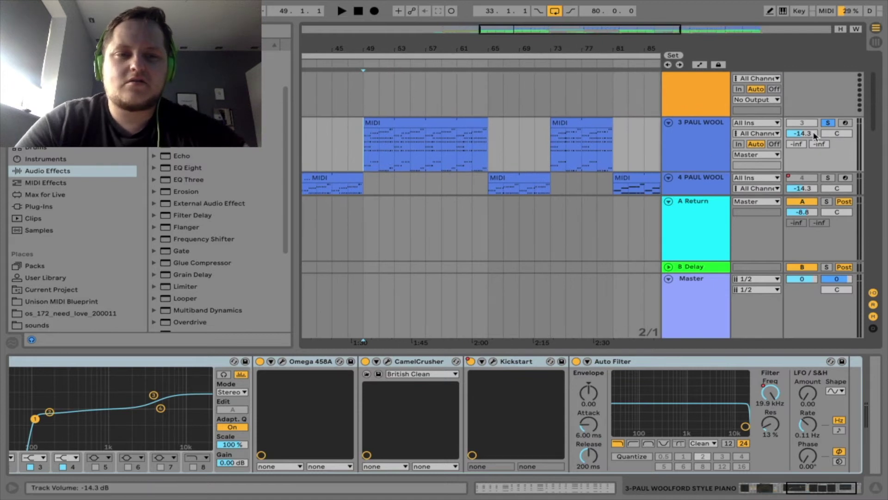
pyautogui.moveTo(666, 351); pyautogui.dragTo(667, 355)
pyautogui.scroll(-4, 666, 353)
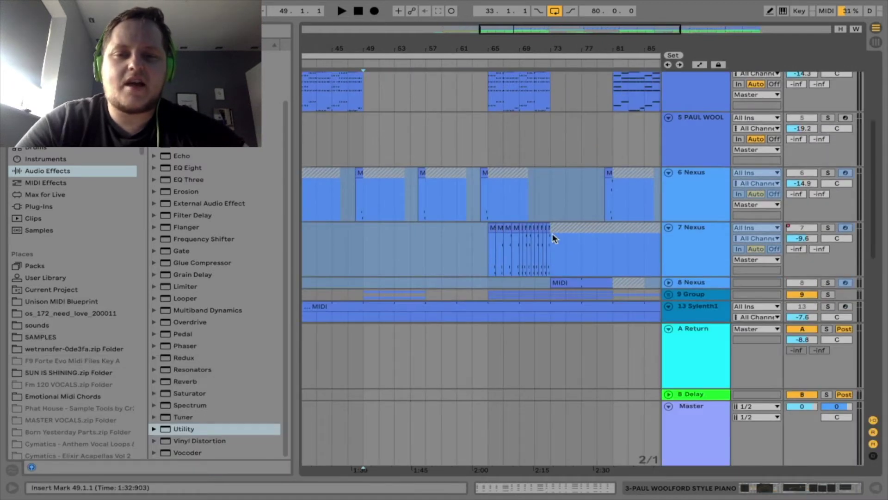
pyautogui.scroll(-4, 553, 235)
pyautogui.click(669, 183)
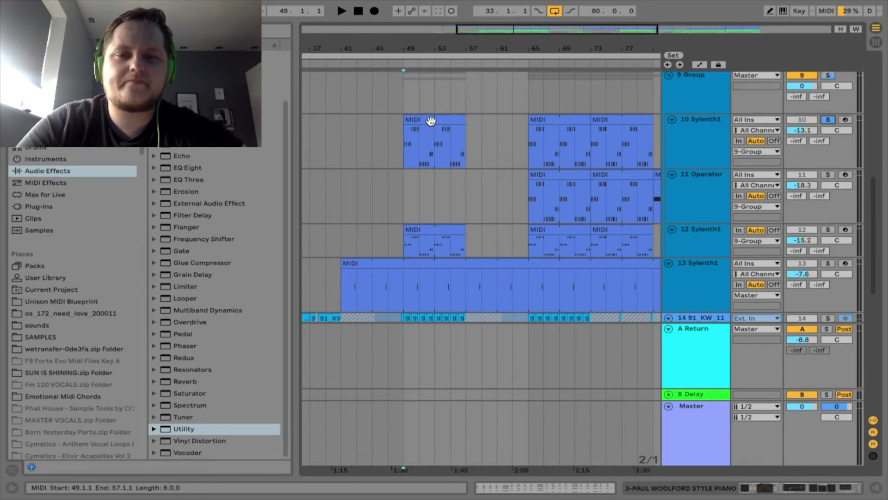
# Step: Play the 10 Sylenth1 and 12 Sylenth1 clips from bar 49 with the tracks soloed, and clear the solos
pyautogui.click(431, 122)
pyautogui.press('space')
pyautogui.click(828, 230)
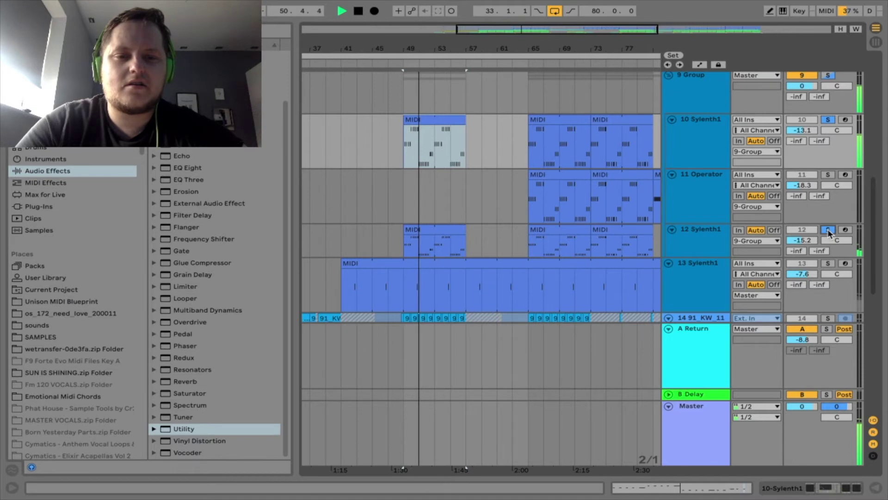
pyautogui.click(815, 233)
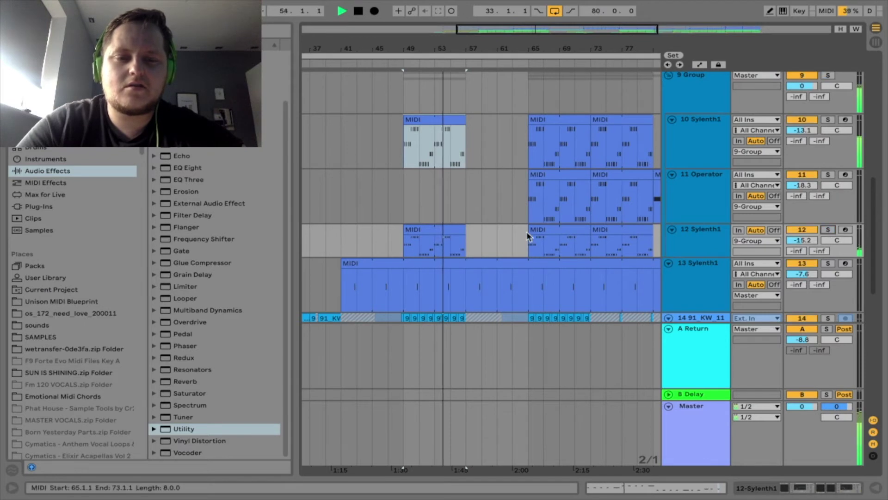
# Step: Unfold the 17 Group and look over its kick and clap tracks during playback
pyautogui.scroll(-10, 527, 235)
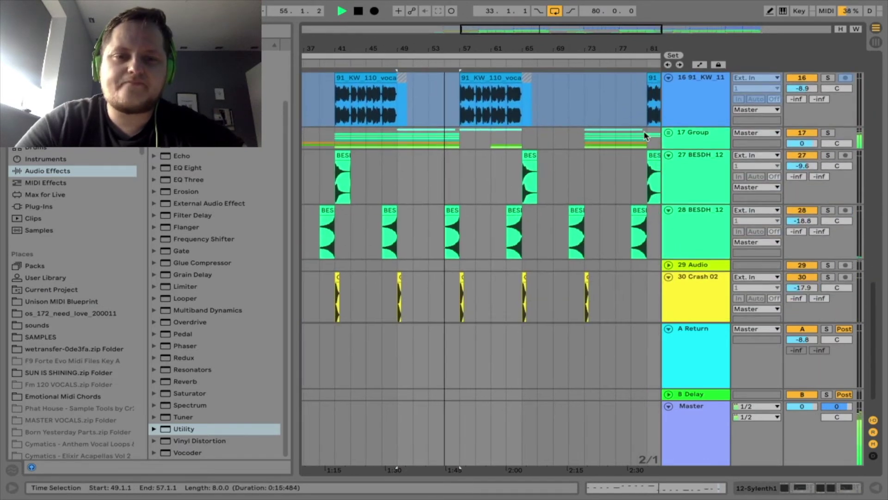
pyautogui.click(669, 132)
pyautogui.scroll(-3, 528, 215)
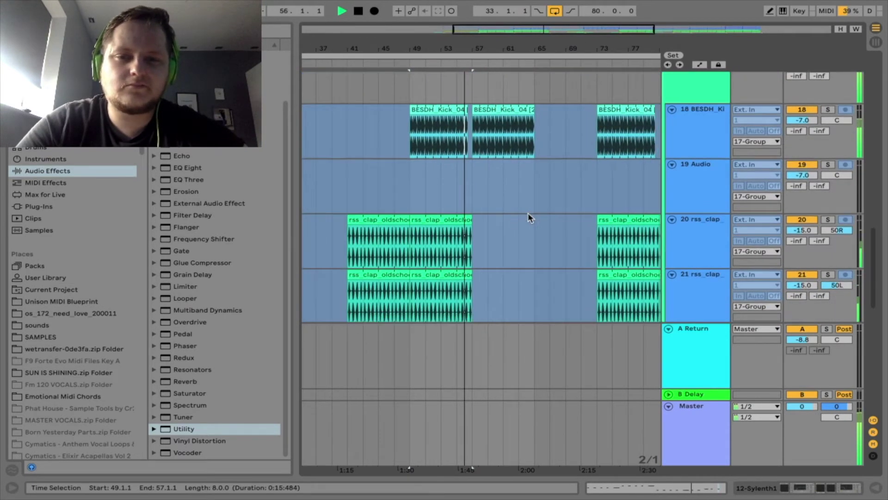
pyautogui.scroll(1, 528, 216)
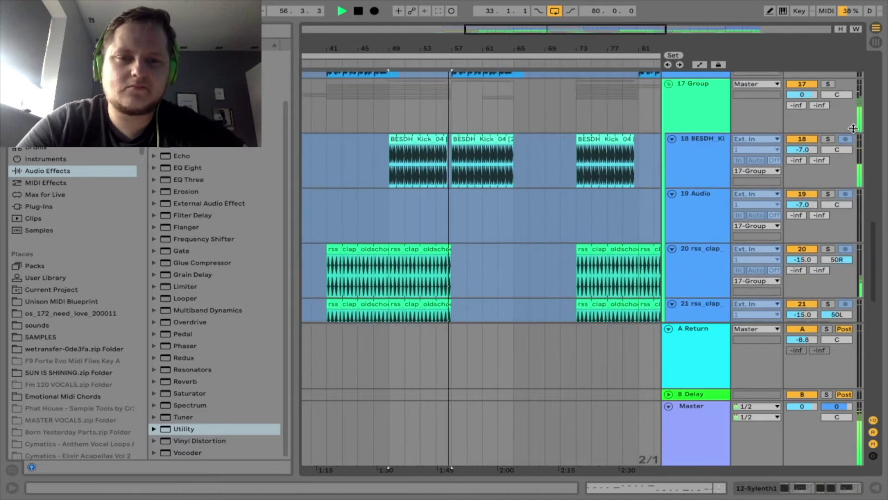
# Step: Play from the kick clip at bar 49 while soloing drum tracks 18, 20 and 22 in turn, and clear the solo
pyautogui.click(701, 141)
pyautogui.press('space')
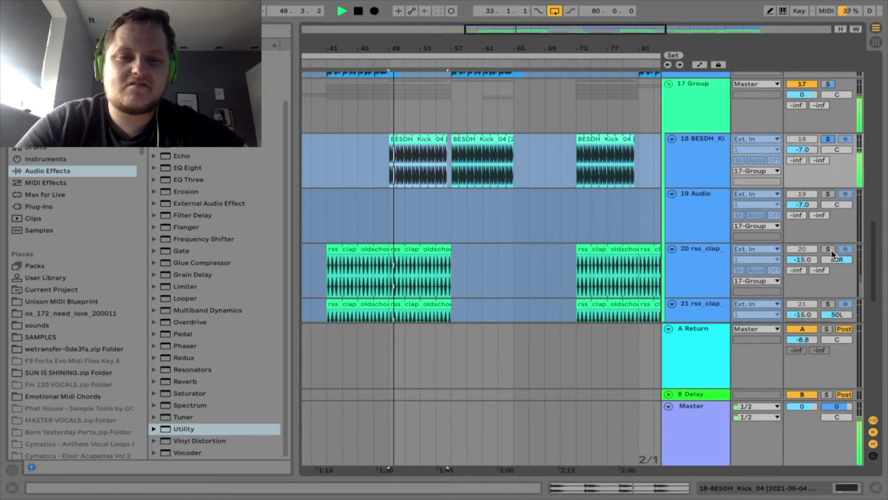
pyautogui.scroll(-3, 832, 253)
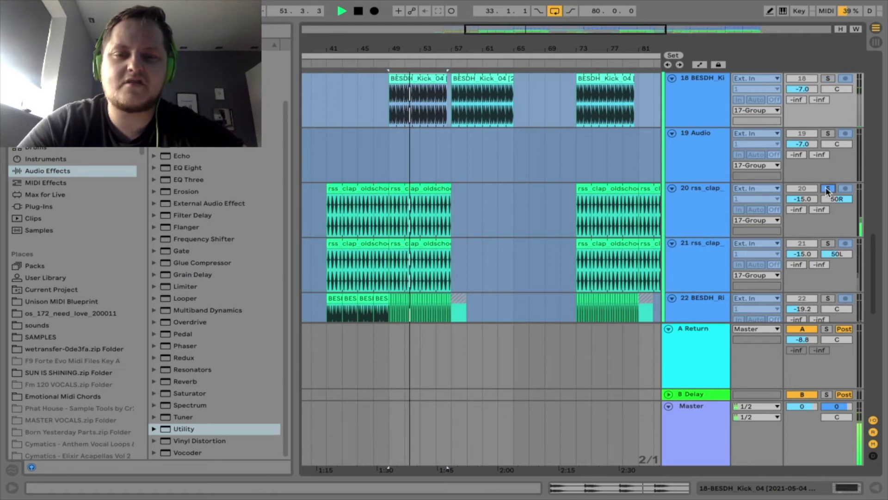
pyautogui.scroll(-3, 827, 242)
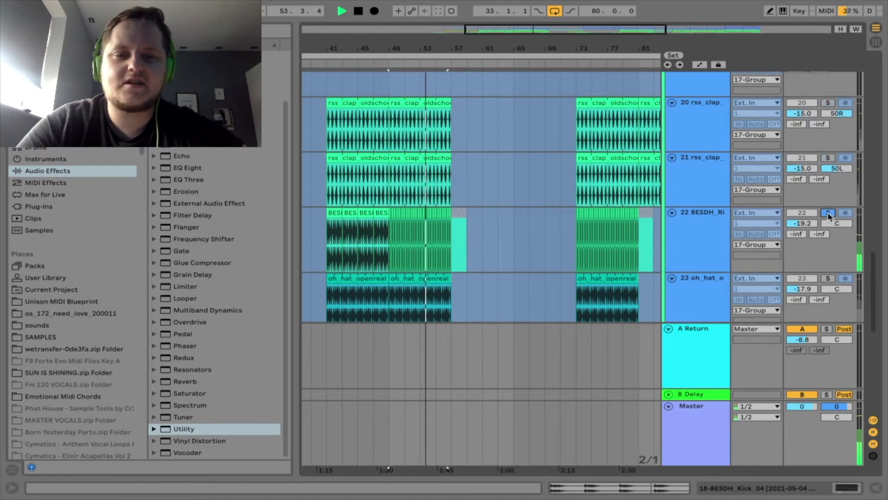
pyautogui.scroll(-2, 829, 215)
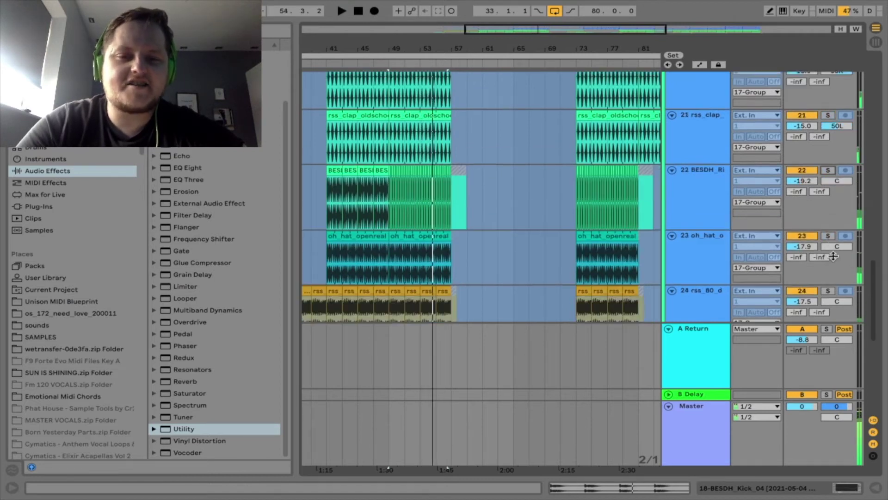
# Step: Solo drum tracks 23, 24, 25 and 26 in turn during playback, clear the solo and stop
pyautogui.click(828, 221)
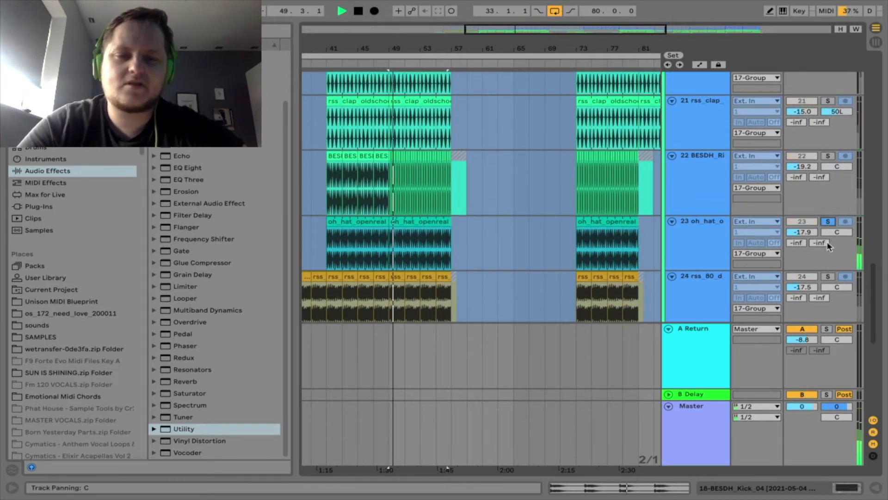
pyautogui.click(828, 277)
pyautogui.scroll(-6, 825, 272)
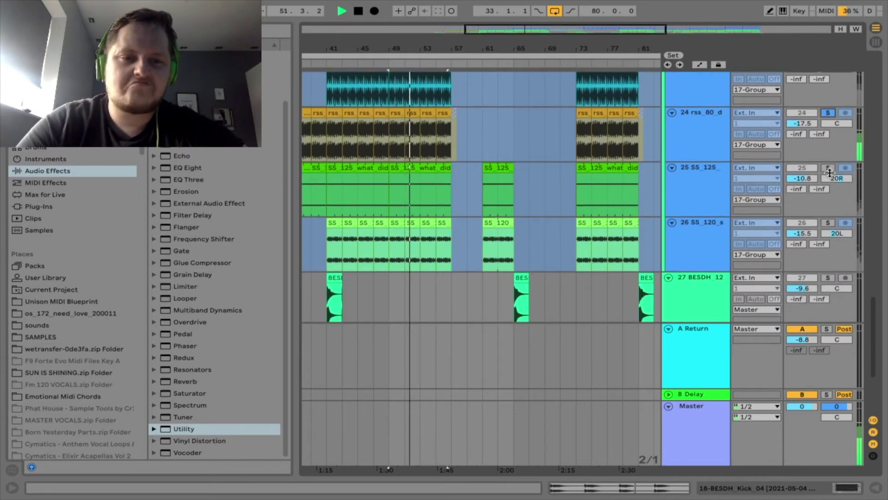
pyautogui.click(829, 168)
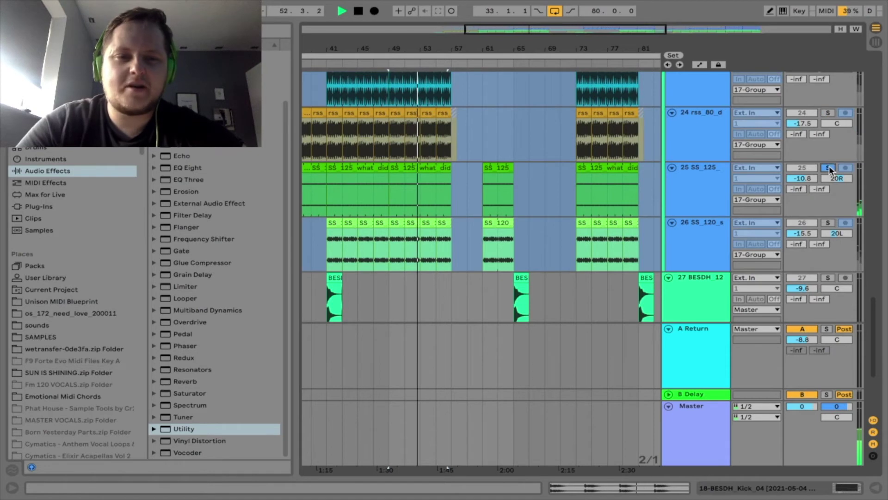
pyautogui.click(827, 223)
pyautogui.press('space')
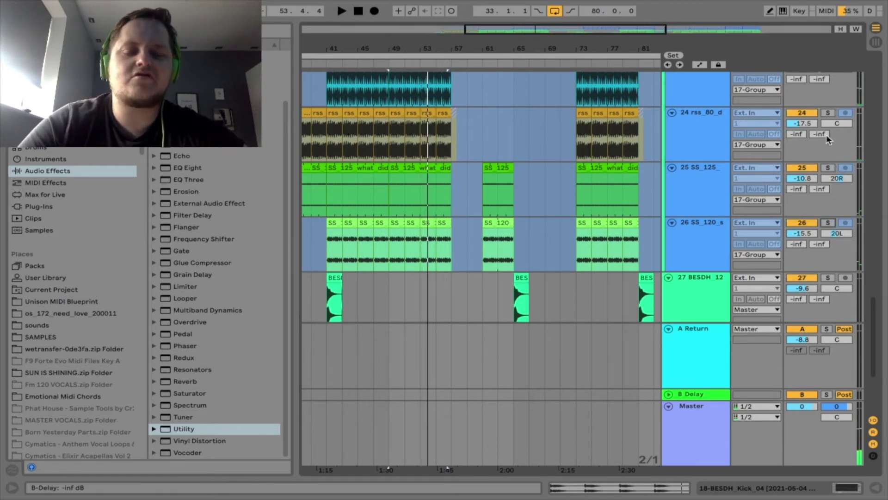
# Step: Play the full mix from bar 49 while looking back through the tracks up to 7 Nexus
pyautogui.scroll(10, 827, 139)
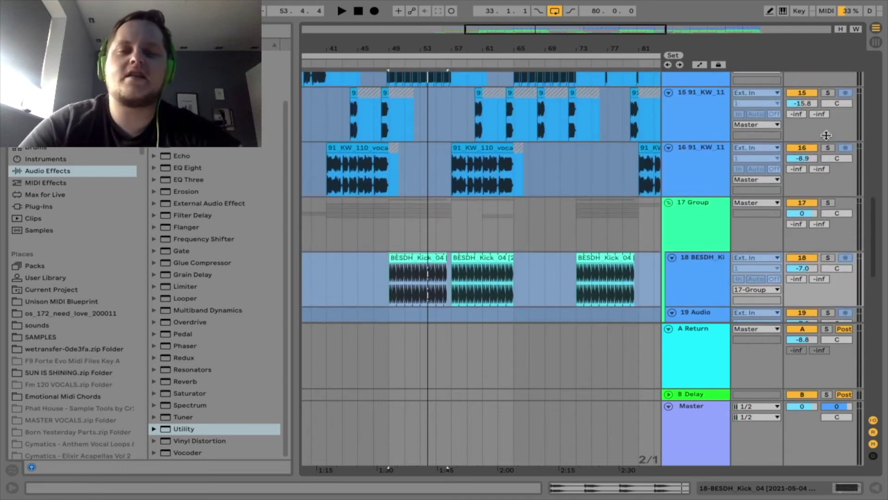
pyautogui.scroll(5, 827, 135)
pyautogui.press('space')
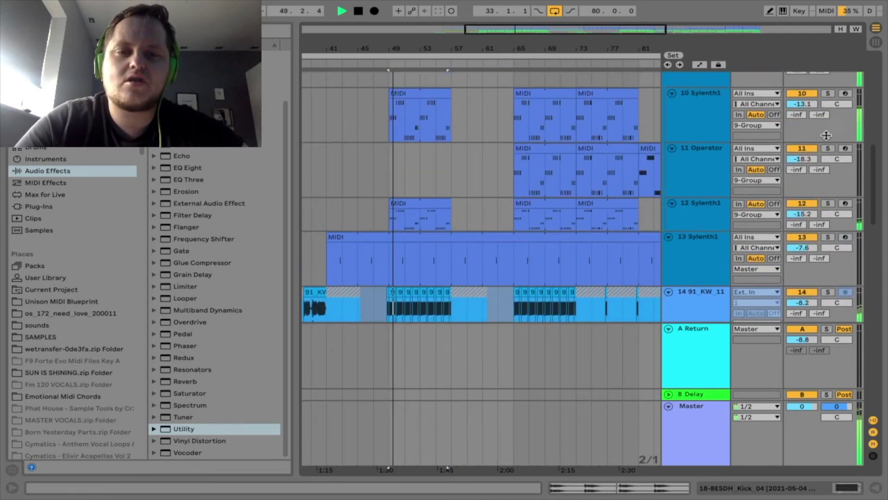
pyautogui.scroll(3, 826, 136)
pyautogui.hscroll(1, 532, 236)
pyautogui.scroll(4, 531, 237)
pyautogui.hscroll(-2, 532, 237)
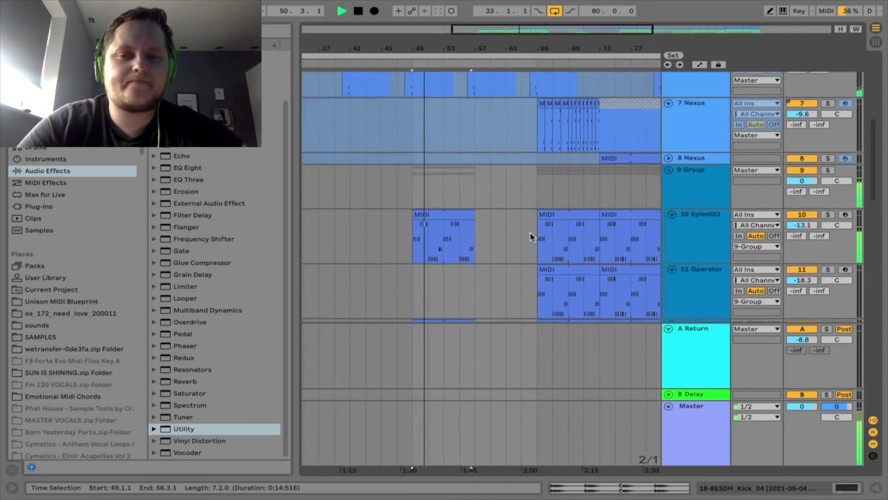
# Step: Audition the boom effect clip at bar 41 on track 27 with the rest of the mix
pyautogui.scroll(-15, 531, 235)
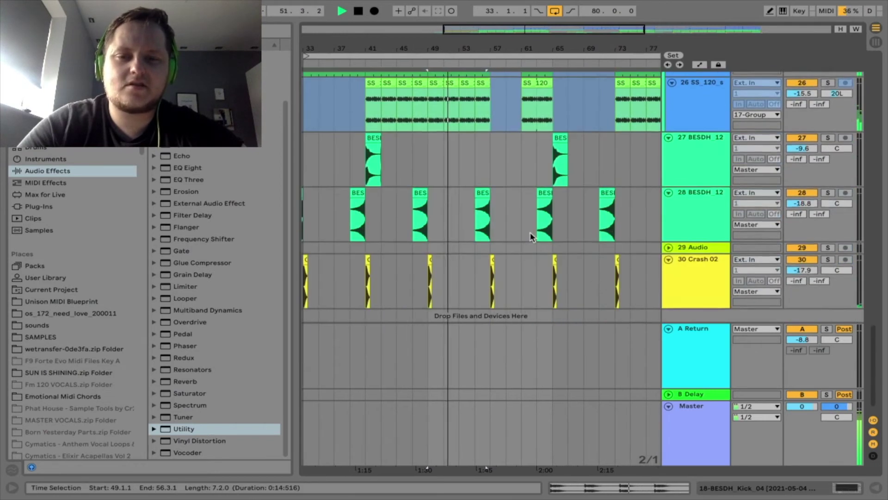
pyautogui.scroll(-1, 531, 237)
pyautogui.scroll(4, 531, 237)
pyautogui.scroll(-3, 531, 237)
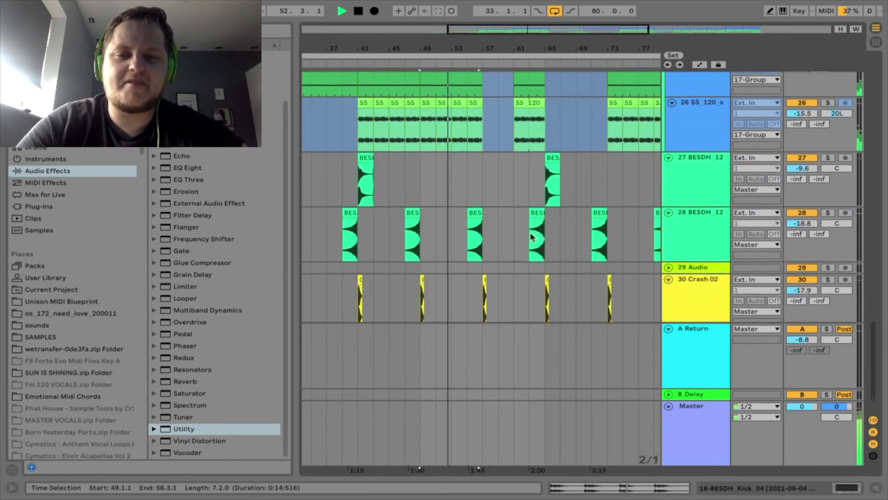
pyautogui.scroll(-1, 530, 237)
pyautogui.press('space')
pyautogui.click(366, 150)
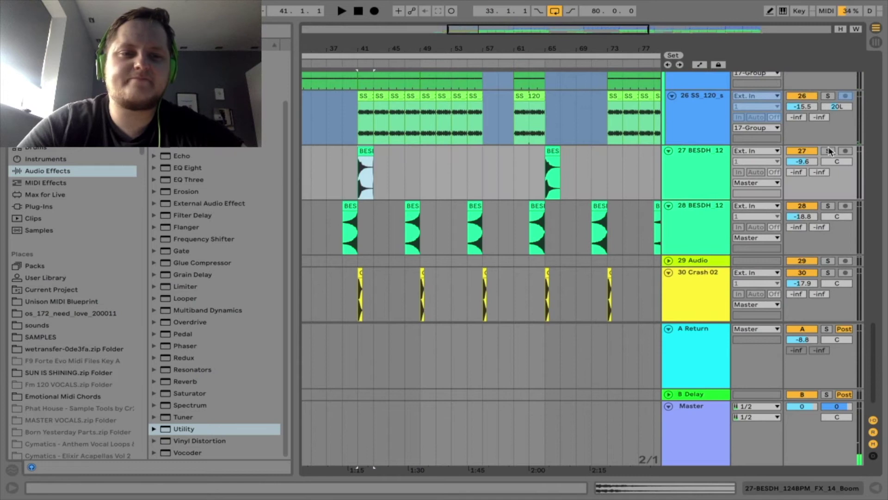
pyautogui.press('space')
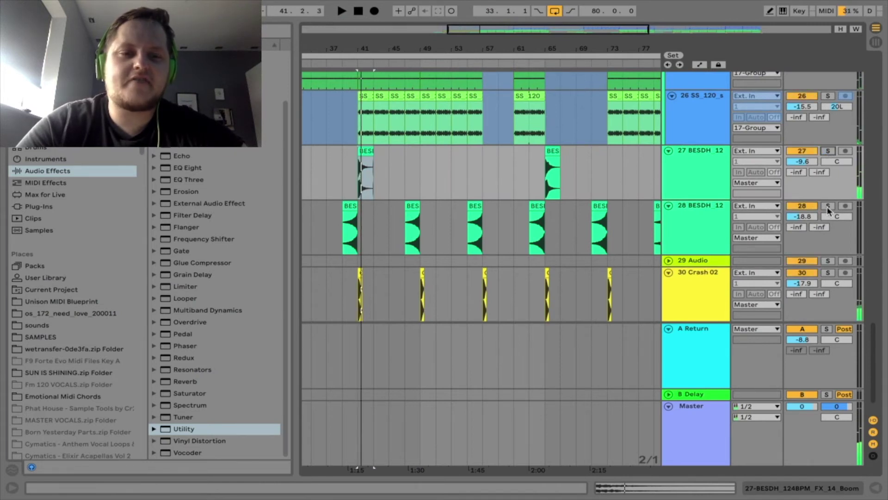
# Step: Audition the track 28 uplifter from bar 47 in solo and the 30 Crash 02 hit at bar 49
pyautogui.click(414, 207)
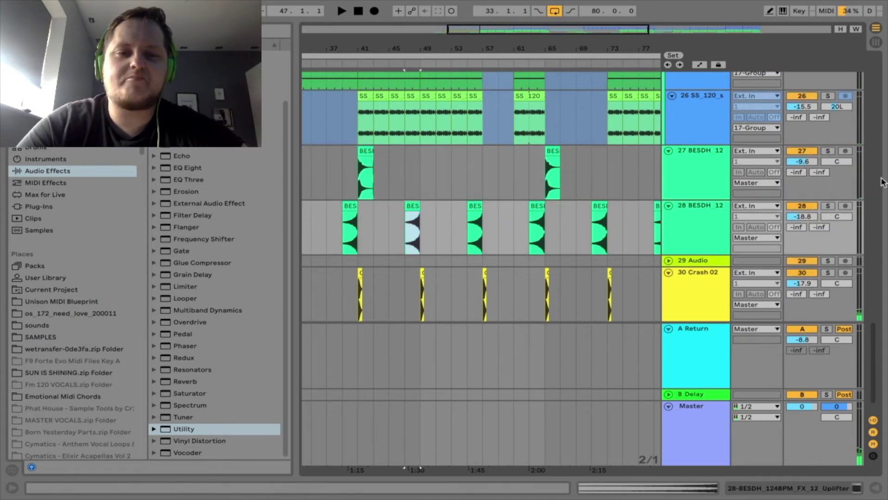
pyautogui.click(827, 207)
pyautogui.press('space')
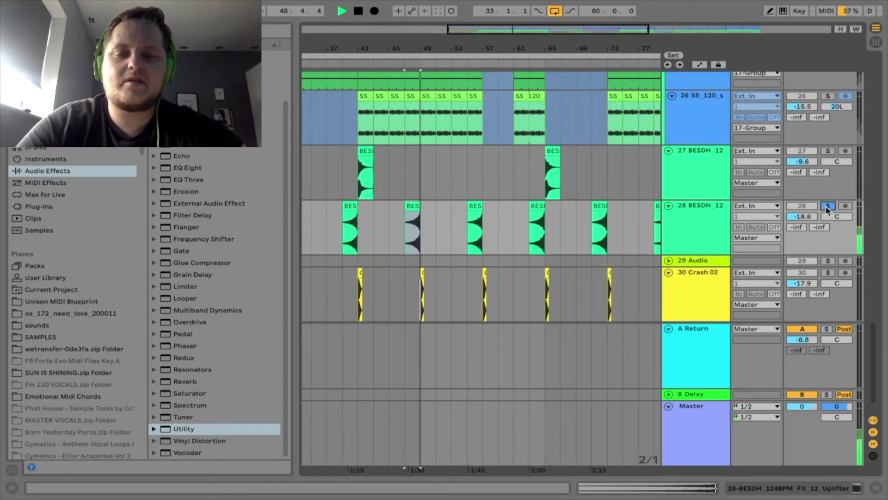
pyautogui.press('space')
pyautogui.click(830, 273)
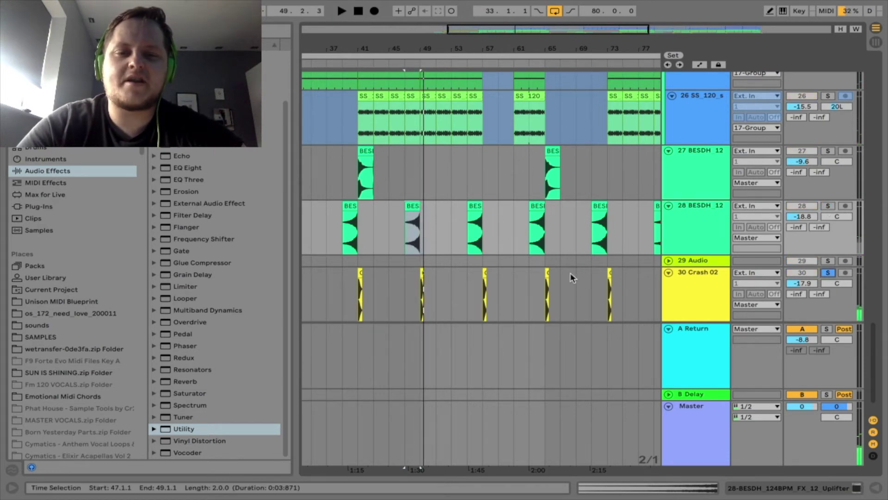
pyautogui.click(421, 302)
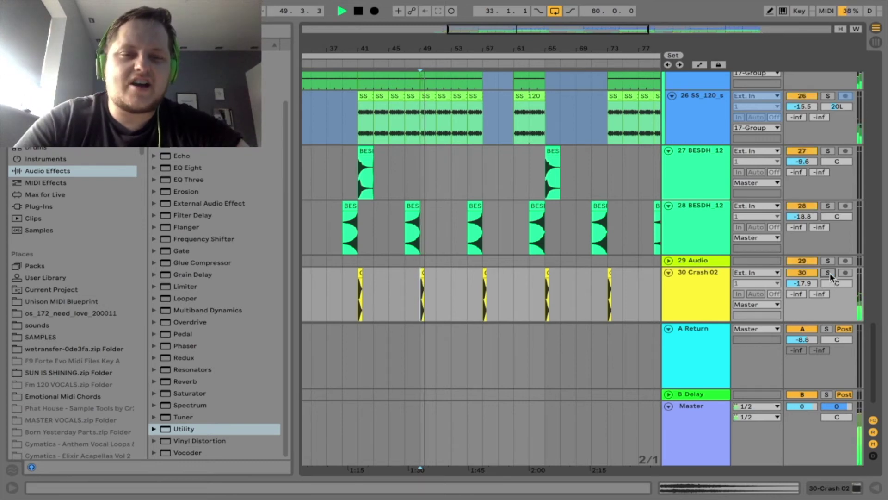
# Step: Play vocal track 14 in solo from bar 49 and look over its effects chain through Echo and ValhallaVintageVerb
pyautogui.scroll(5, 557, 250)
pyautogui.scroll(6, 558, 249)
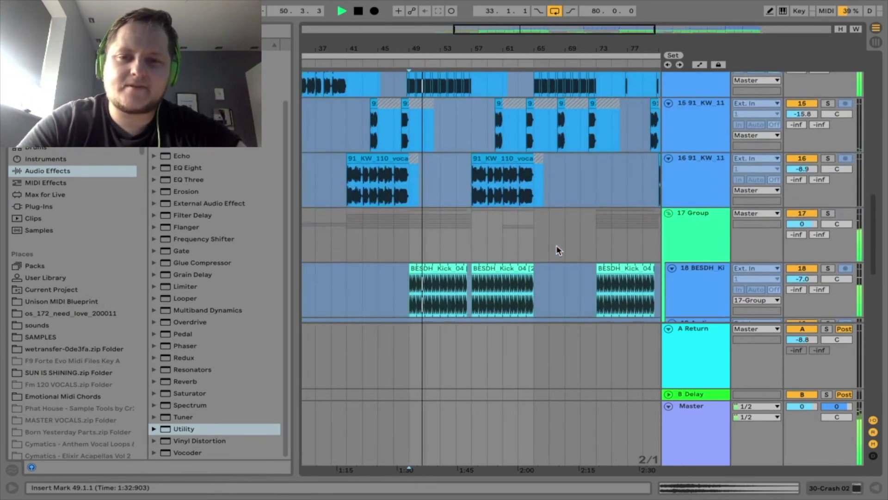
pyautogui.scroll(1, 557, 249)
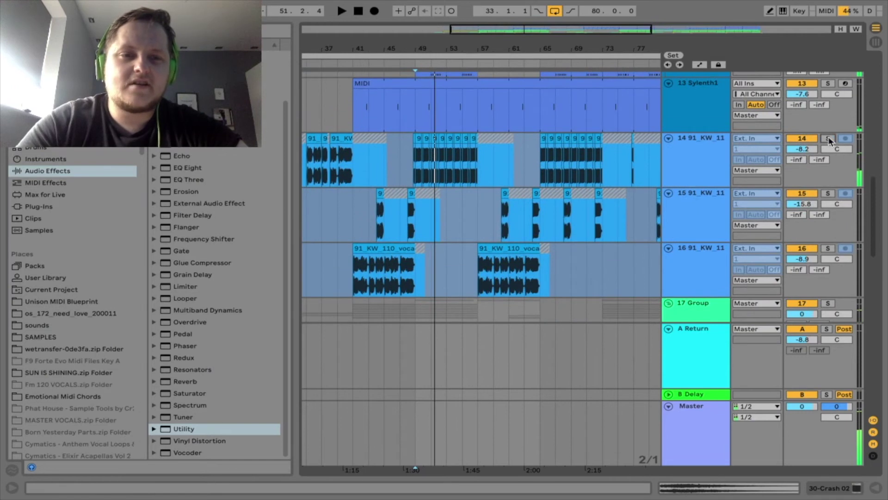
pyautogui.click(417, 164)
pyautogui.press('space')
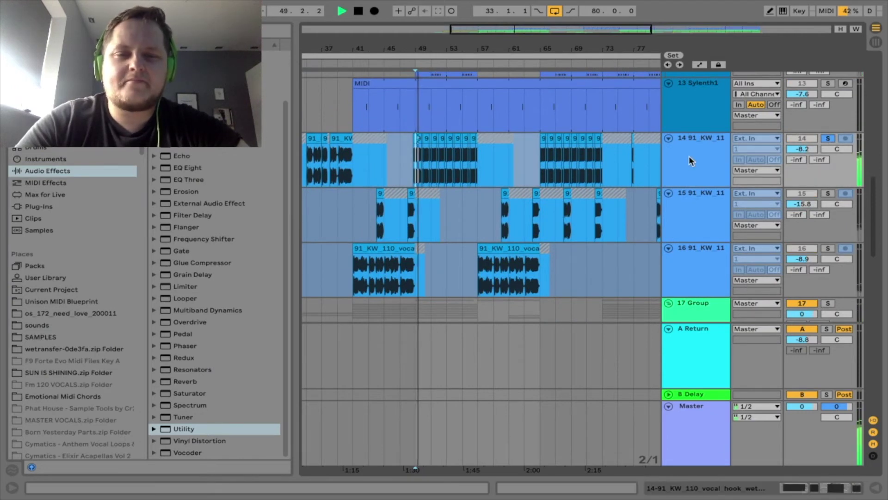
pyautogui.doubleClick(689, 161)
pyautogui.hscroll(5, 399, 402)
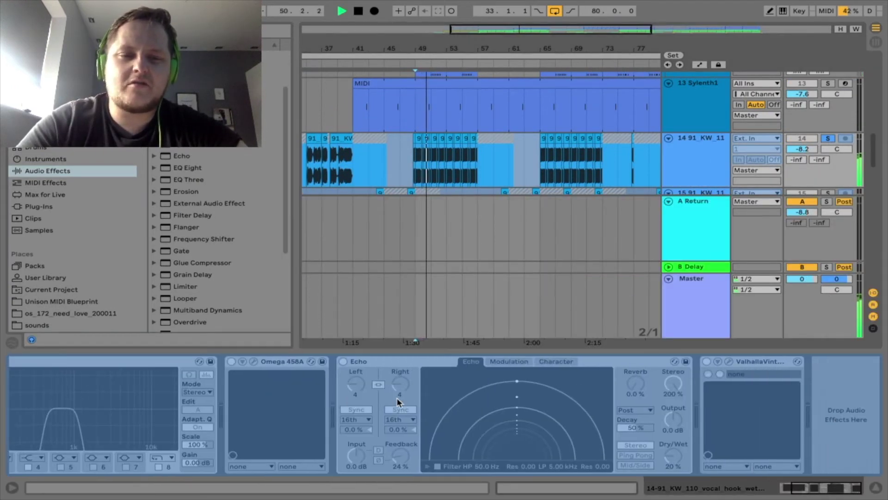
pyautogui.doubleClick(429, 350)
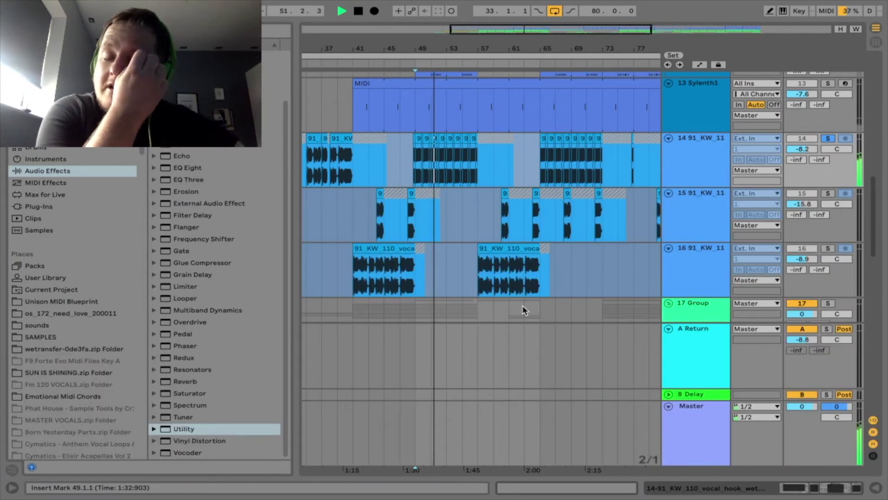
# Step: Play track 13 Sylenth1 in solo from just before its note in bar 54, clear the solo and stop
pyautogui.scroll(3, 523, 309)
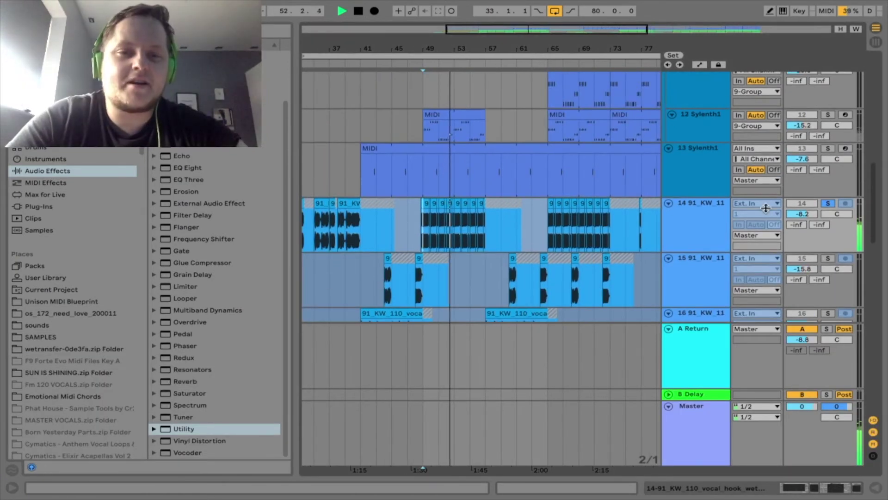
pyautogui.press('space')
pyautogui.moveTo(497, 26); pyautogui.dragTo(536, 33)
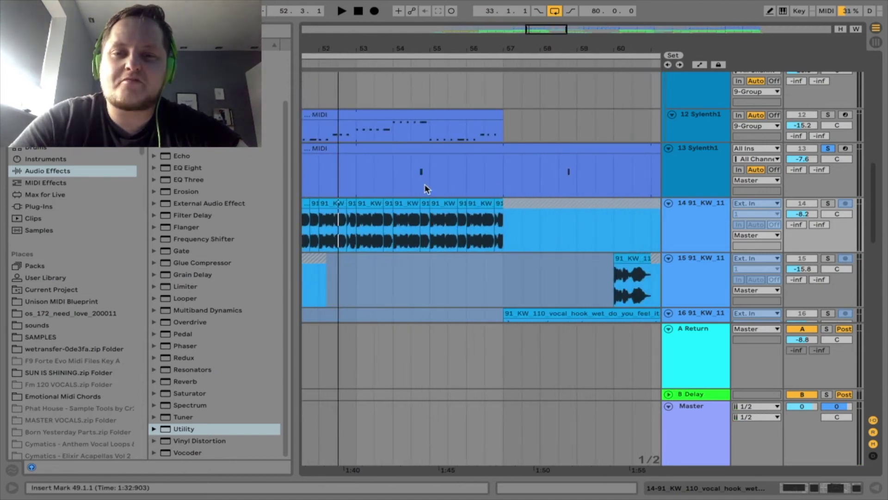
pyautogui.click(412, 184)
pyautogui.press('space')
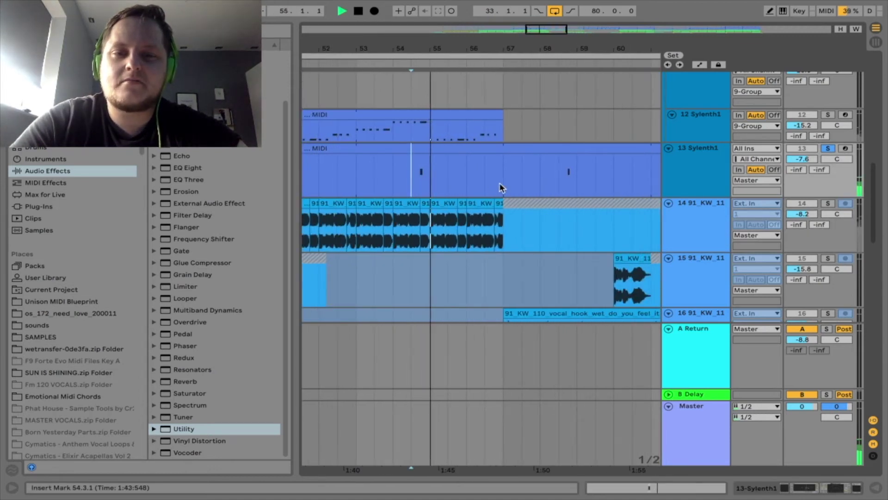
pyautogui.click(828, 148)
pyautogui.press('space')
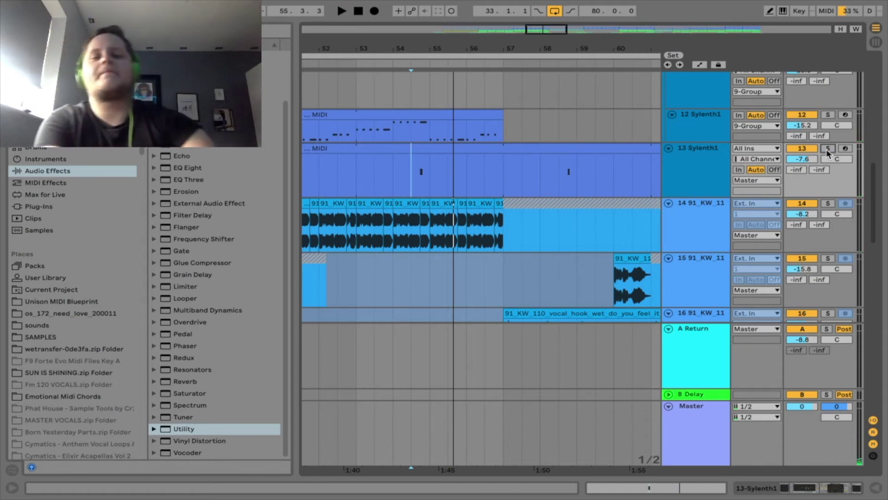
# Step: Play the full mix from bar 54.3 while following vocal tracks 15 and 16, and stop after bar 60
pyautogui.press('space')
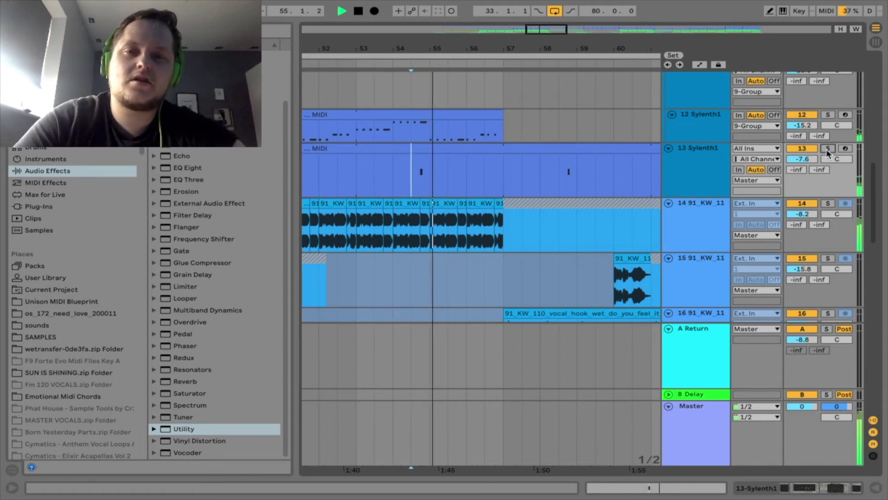
pyautogui.scroll(-5, 601, 215)
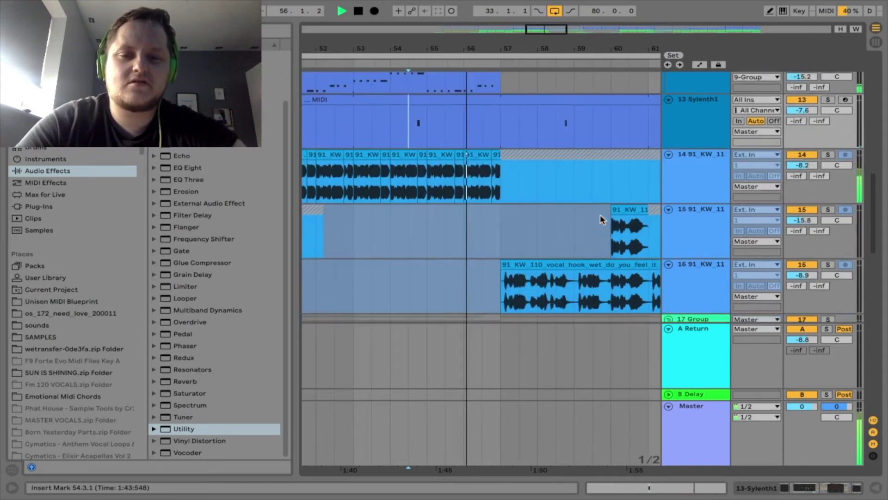
pyautogui.scroll(2, 600, 214)
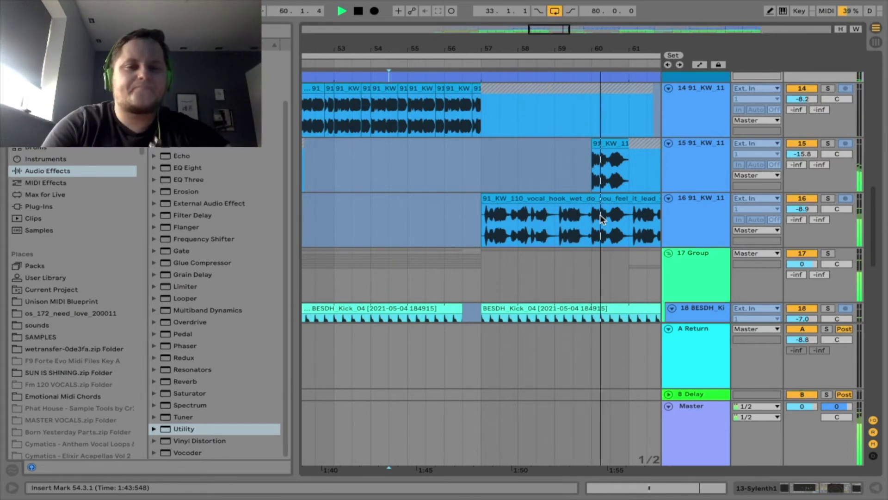
pyautogui.press('space')
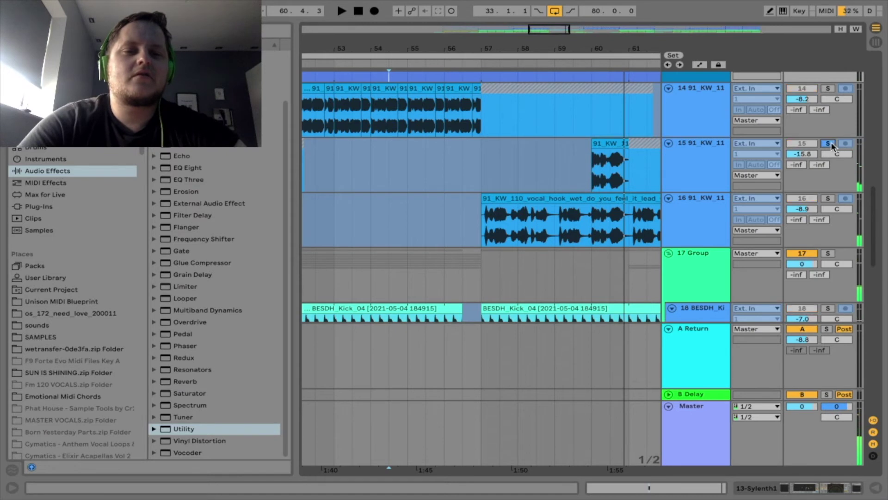
# Step: Audition the bar 60 vocal clip on track 15 in solo with its effects chain shown, and replay it in the full mix
pyautogui.click(829, 143)
pyautogui.click(615, 143)
pyautogui.doubleClick(697, 151)
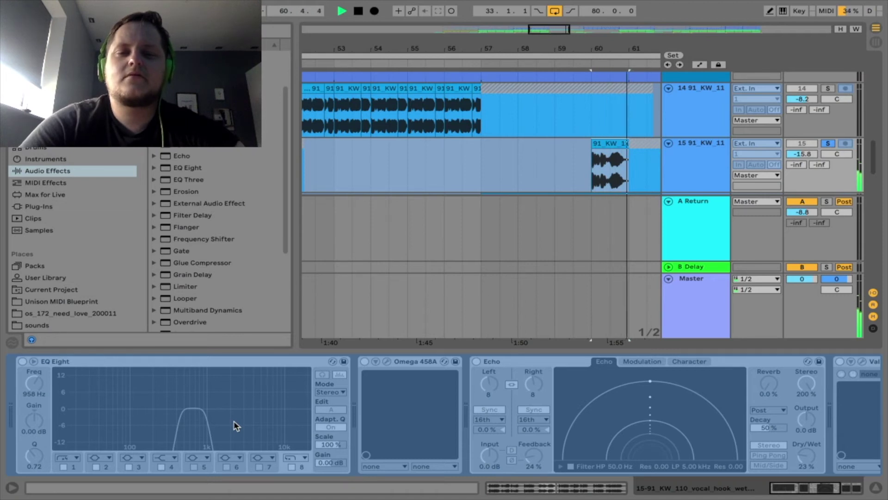
pyautogui.click(828, 144)
pyautogui.press('space')
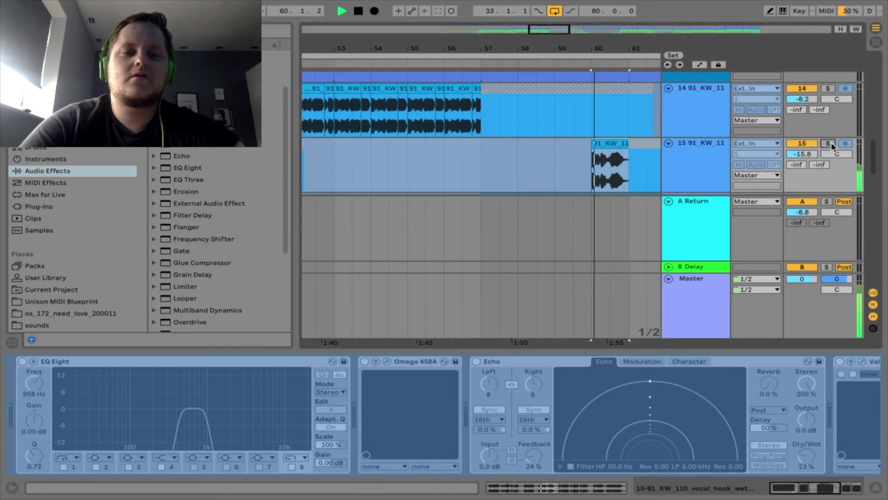
pyautogui.doubleClick(505, 348)
# Step: Keep the full mix playing and look over the vocal tracks and the 9 Group synth clips from bar 65 onward
pyautogui.hscroll(4, 505, 349)
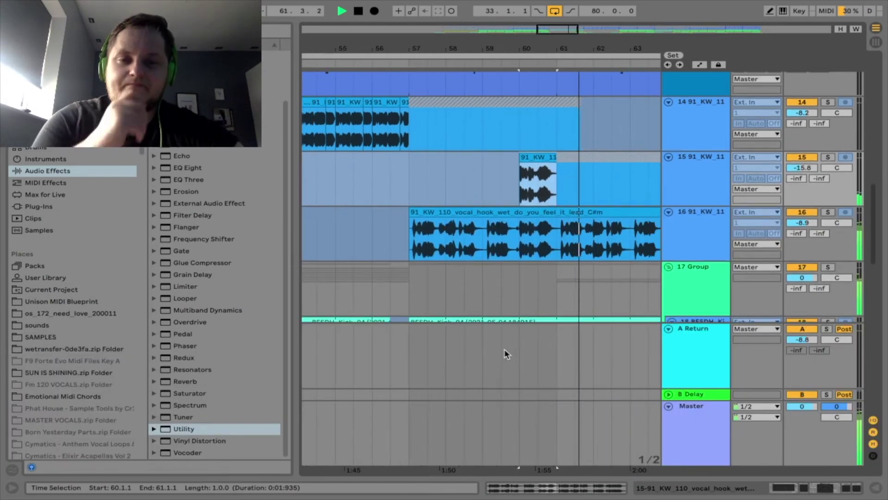
pyautogui.scroll(-1, 504, 349)
pyautogui.scroll(-3, 504, 353)
pyautogui.scroll(8, 504, 354)
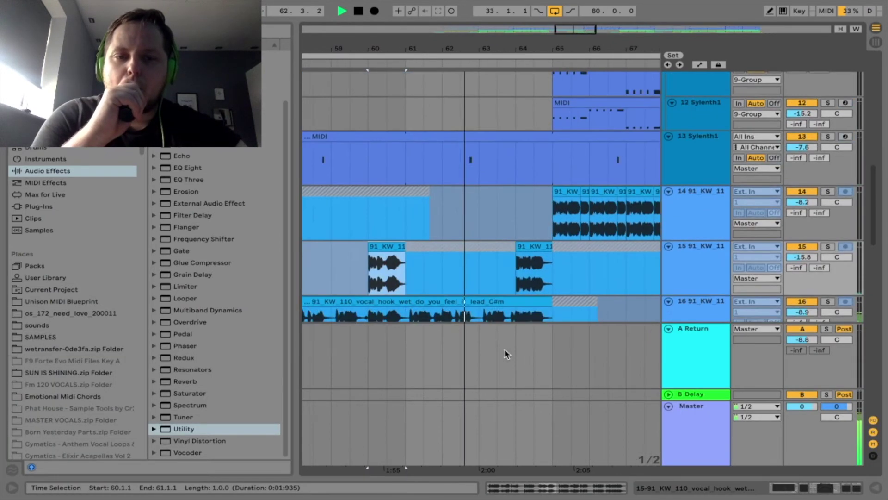
pyautogui.scroll(4, 504, 349)
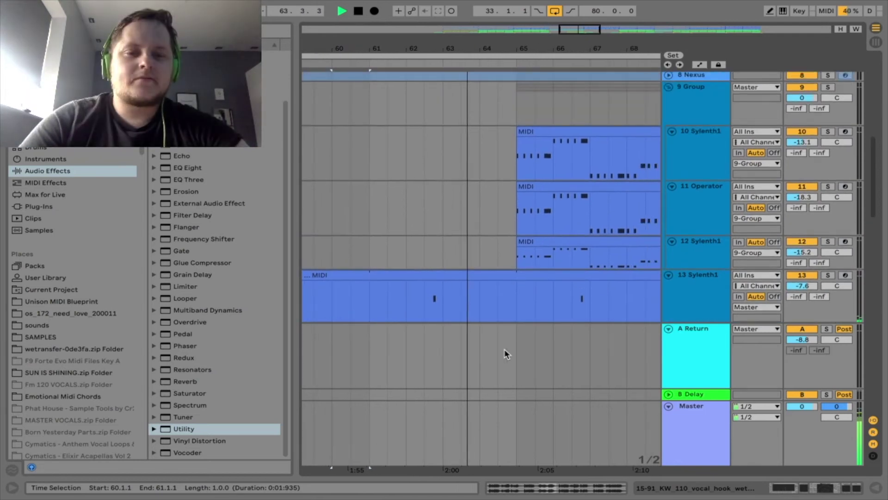
pyautogui.scroll(1, 554, 273)
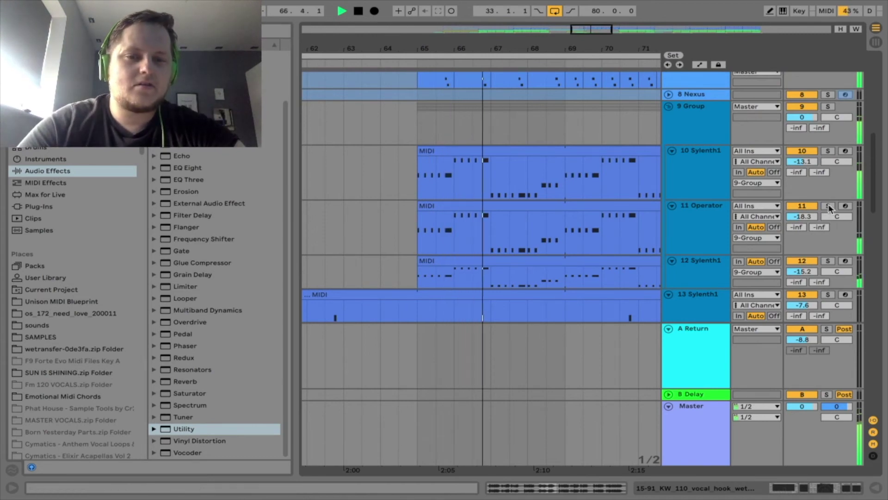
pyautogui.moveTo(574, 29); pyautogui.dragTo(574, 53)
pyautogui.click(482, 243)
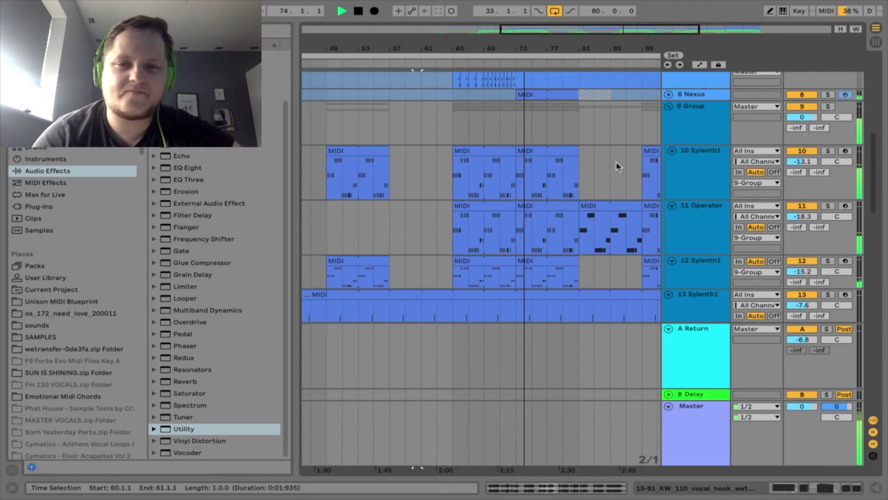
# Step: Examine the sustained piano chord clip at bar 81 on track 4 and the matching 11 Operator clip during playback
pyautogui.moveTo(598, 30); pyautogui.dragTo(598, 18)
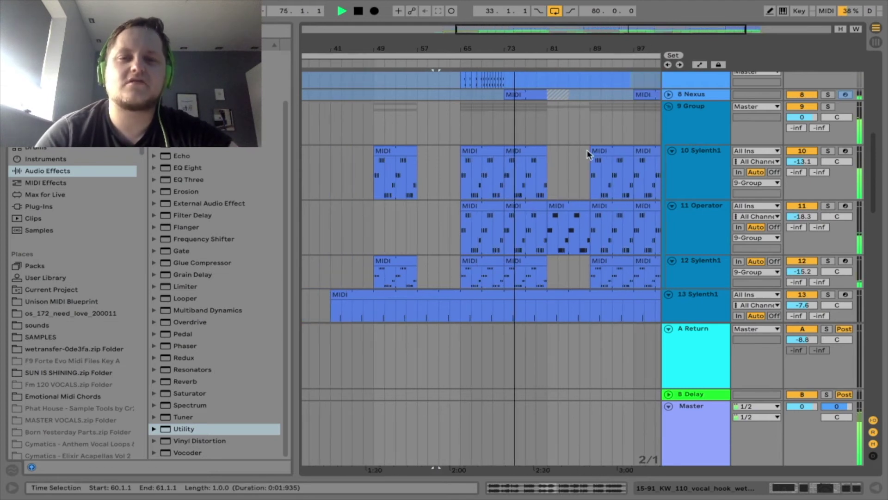
pyautogui.scroll(10, 587, 155)
pyautogui.scroll(4, 587, 160)
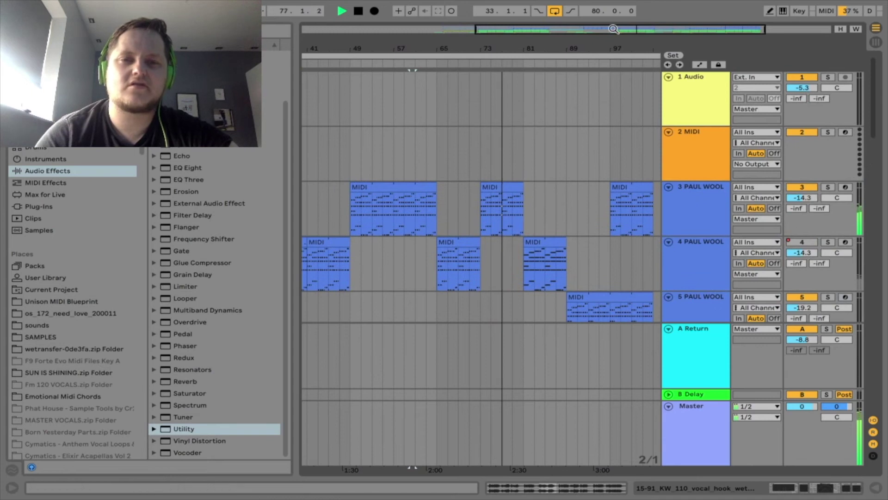
pyautogui.moveTo(614, 29); pyautogui.dragTo(641, 54)
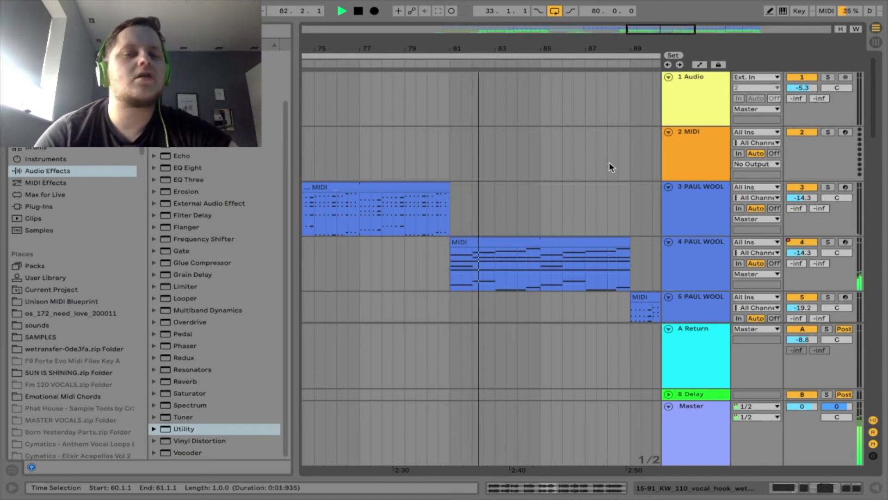
pyautogui.scroll(-5, 606, 167)
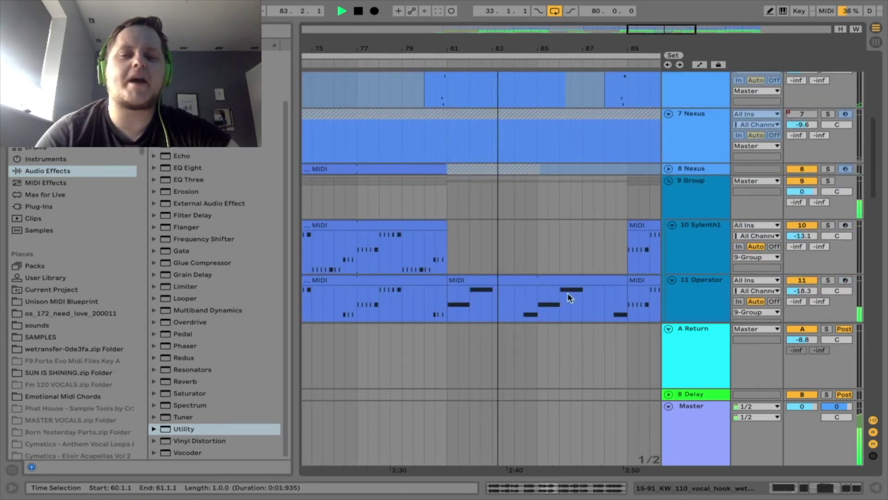
# Step: Follow playback into the piano clip at bar 89 on track 5 and toggle that track's solo
pyautogui.scroll(4, 504, 175)
pyautogui.scroll(2, 504, 174)
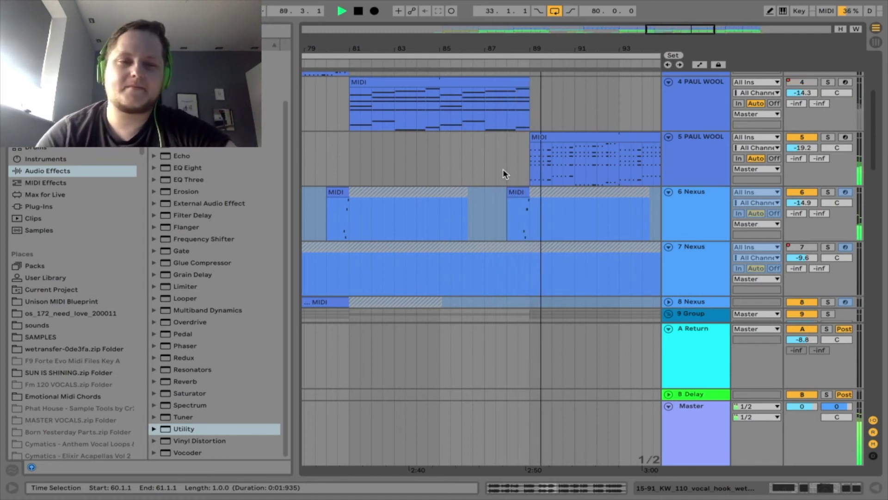
pyautogui.hscroll(6, 503, 172)
pyautogui.scroll(2, 503, 171)
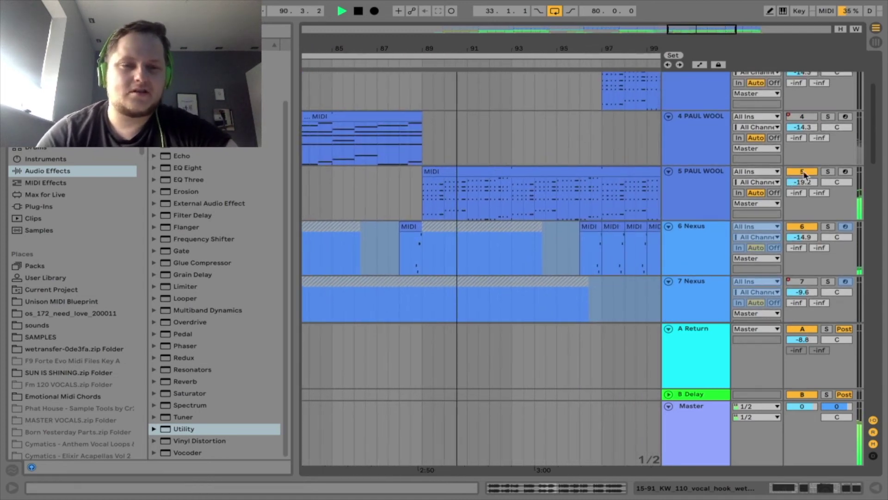
pyautogui.click(828, 171)
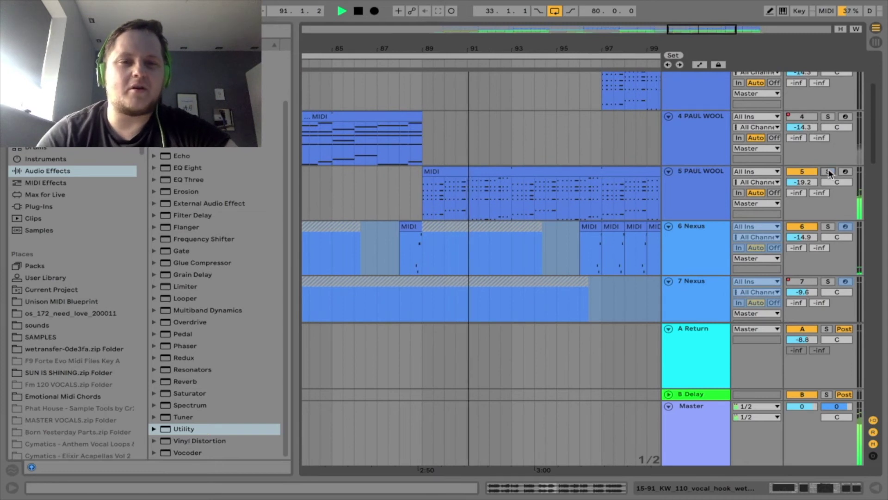
# Step: Audition piano track 5 in solo with its full effects chain shown, then return to the full mix and hide the chain
pyautogui.doubleClick(712, 174)
pyautogui.hscroll(10, 515, 396)
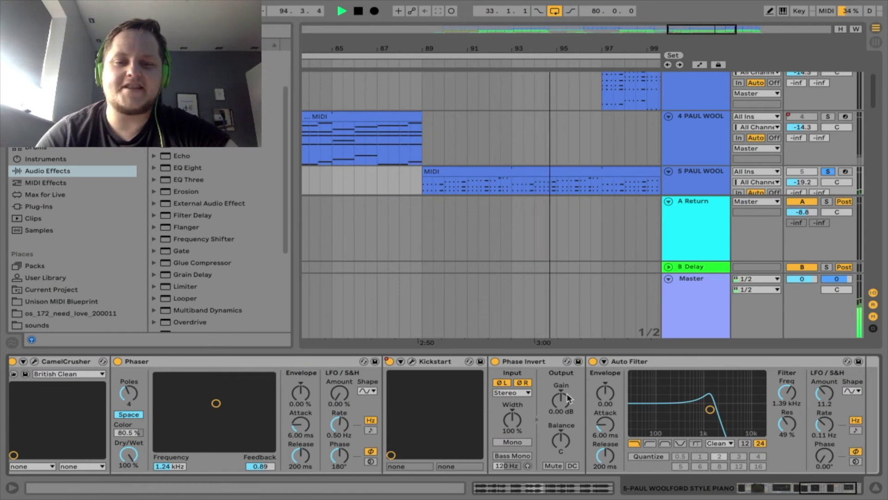
pyautogui.click(829, 173)
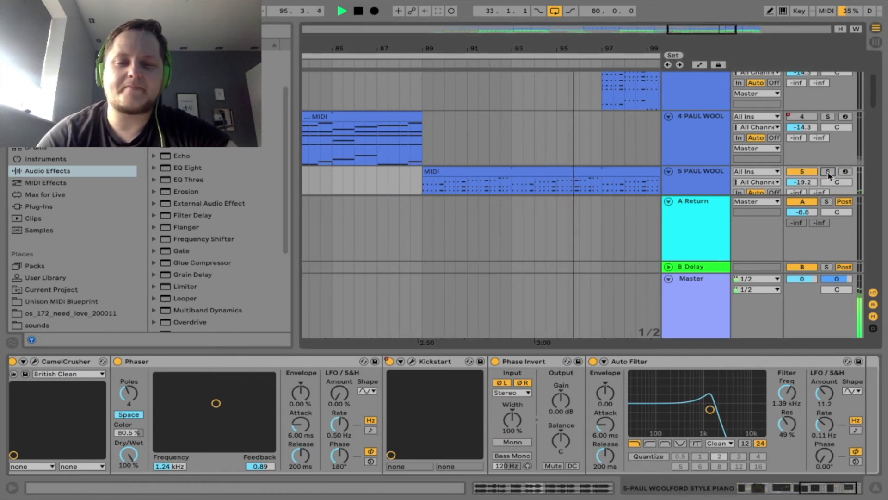
pyautogui.click(497, 350)
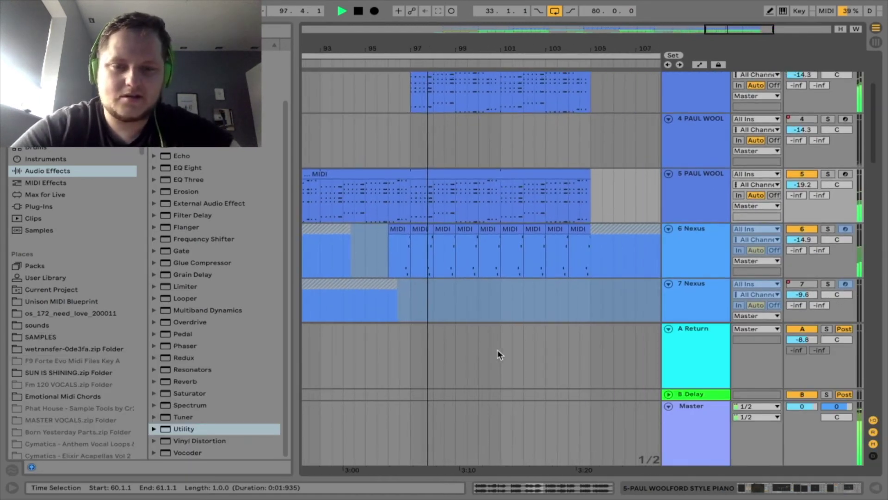
# Step: Look over the Nexus tracks and the 9 Group synth clips from bar 65 onward while the full mix plays
pyautogui.scroll(-5, 497, 350)
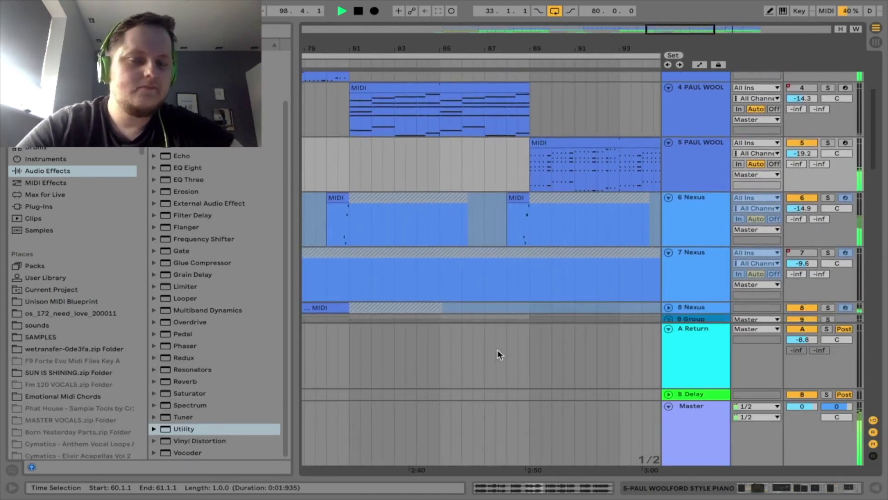
pyautogui.scroll(3, 498, 350)
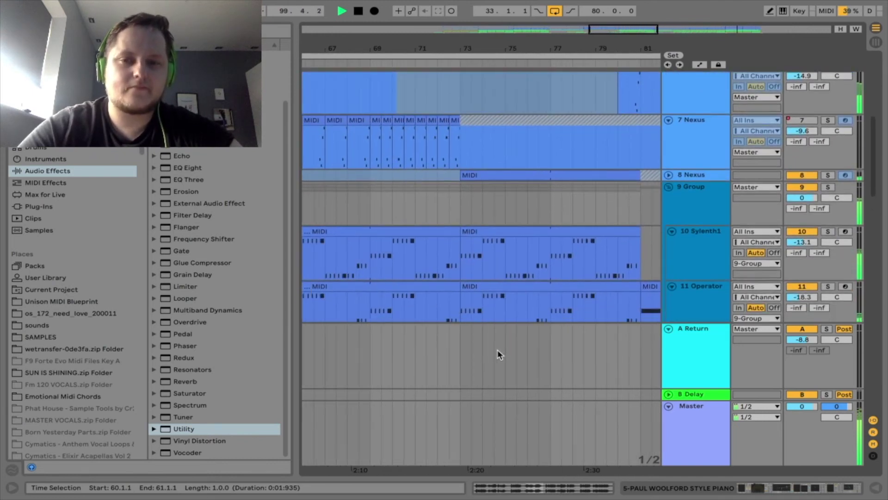
pyautogui.scroll(-5, 497, 350)
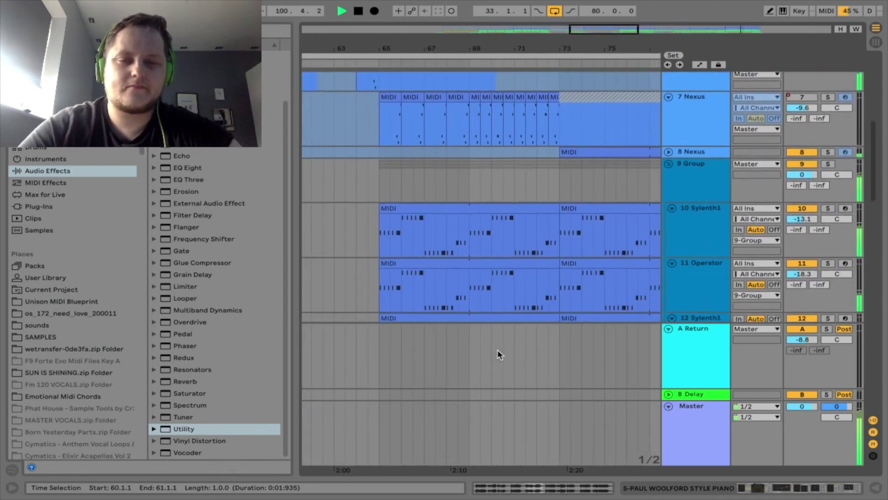
pyautogui.scroll(4, 498, 350)
pyautogui.hscroll(8, 498, 351)
pyautogui.hscroll(5, 497, 355)
pyautogui.scroll(3, 498, 355)
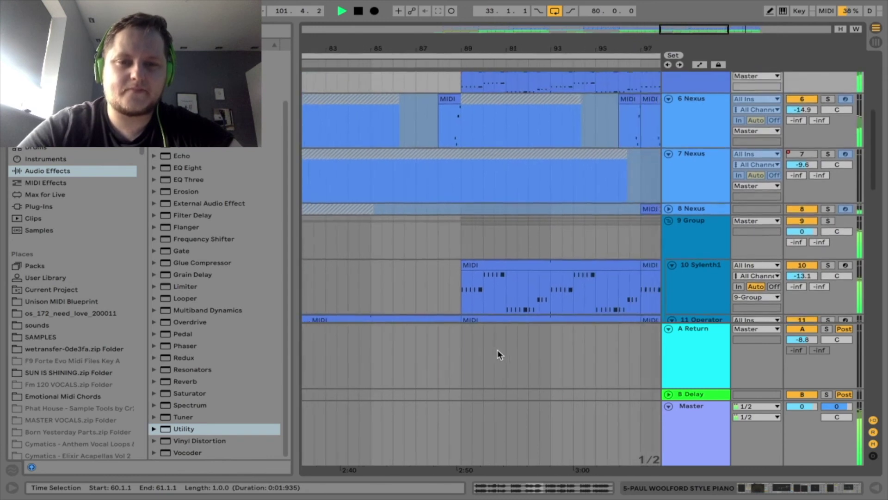
# Step: Follow playback through the piano and Nexus clips from bar 97 to bar 105 and stop it there
pyautogui.hscroll(3, 627, 260)
pyautogui.scroll(2, 627, 261)
pyautogui.scroll(3, 629, 261)
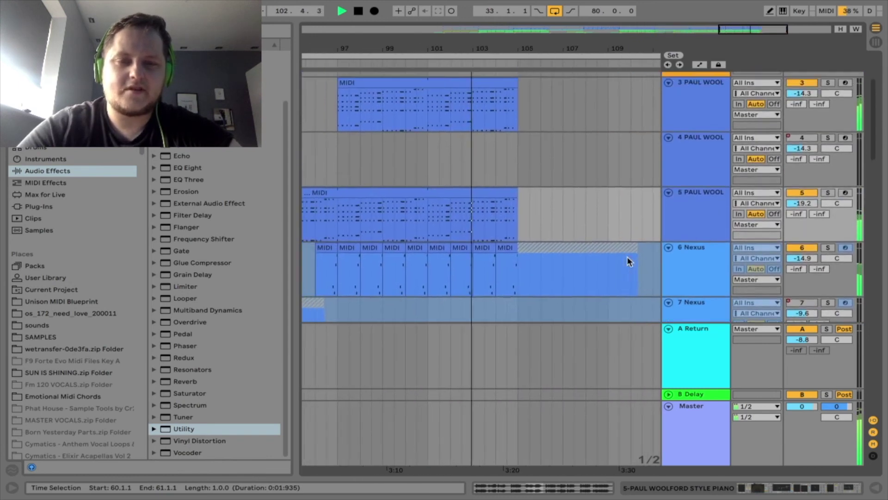
pyautogui.scroll(-2, 629, 261)
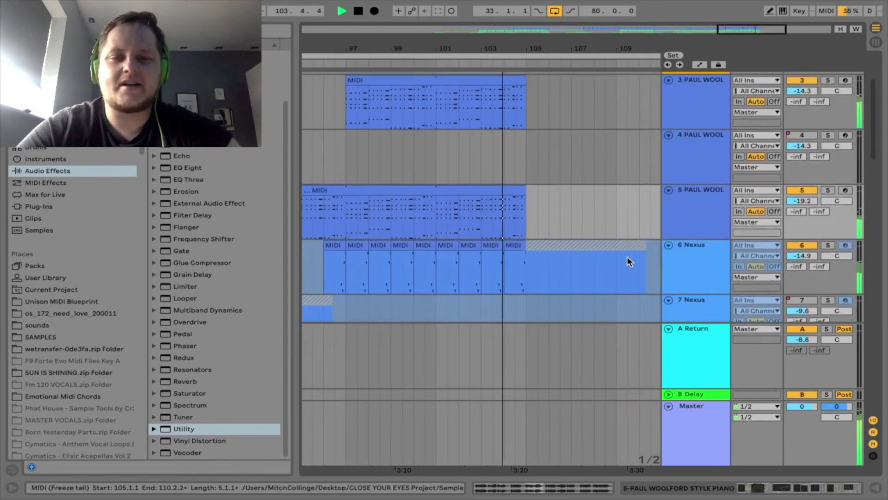
pyautogui.scroll(-2, 629, 261)
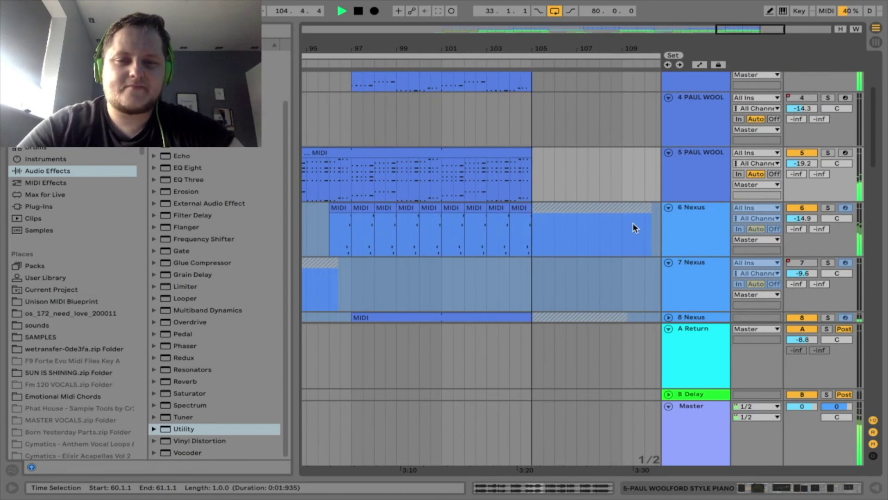
pyautogui.scroll(2, 634, 228)
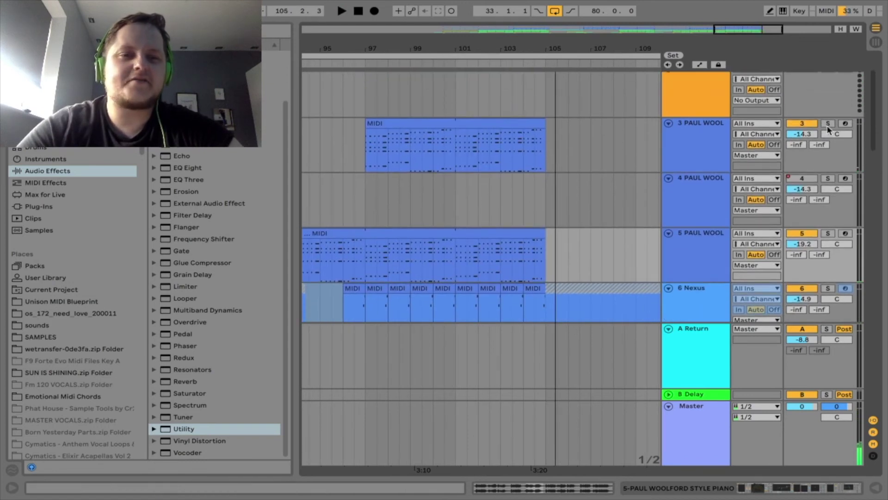
# Step: Audition the bar 97 piano clip on track 3 in solo with its MIDI notes shown, then close the note view
pyautogui.doubleClick(438, 121)
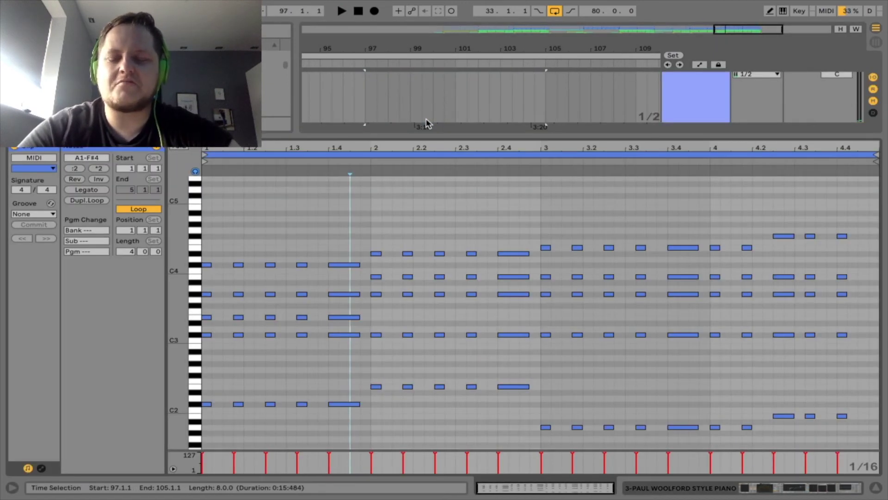
pyautogui.press('space')
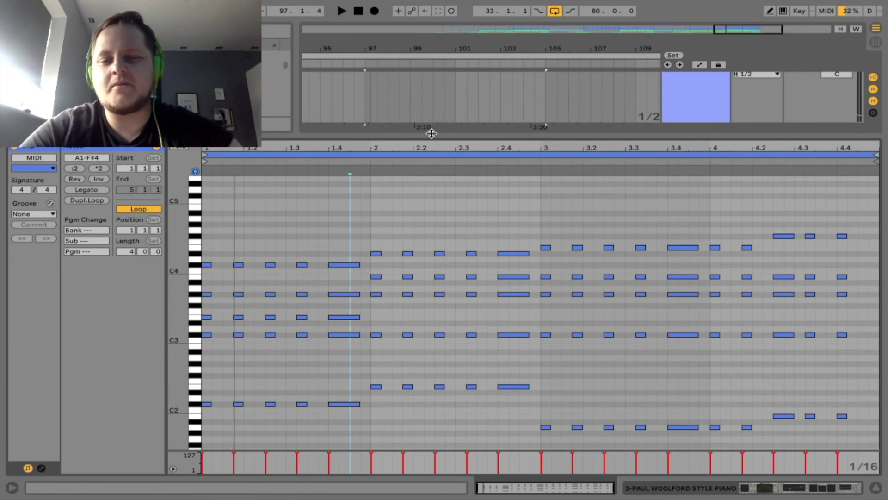
pyautogui.hotkey('ctrl', 'alt', 'l')
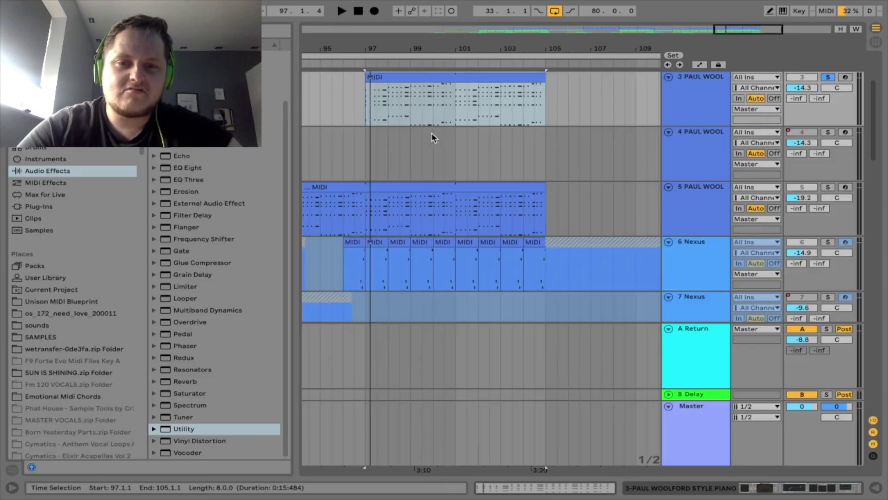
# Step: Examine track 3's effects chain, including Echo and EQ Eight, and hide it again
pyautogui.hotkey('ctrl', 'alt', 'l')
pyautogui.hscroll(-5, 481, 377)
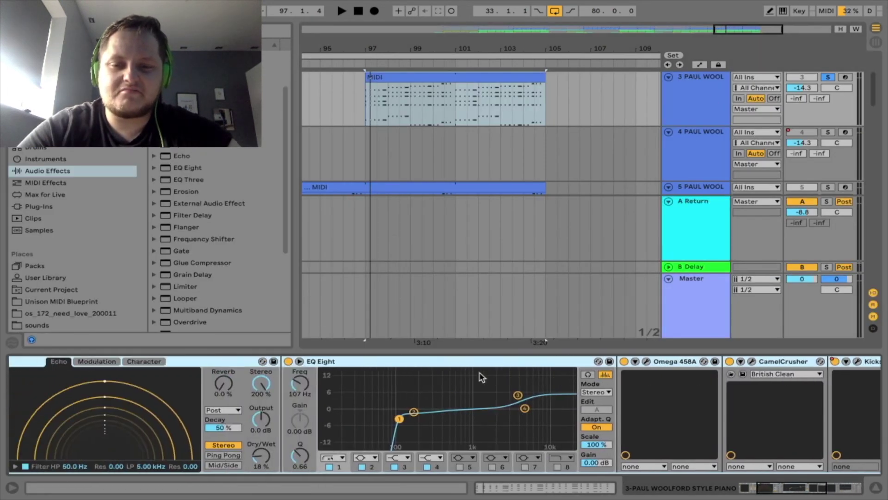
pyautogui.scroll(3, 625, 185)
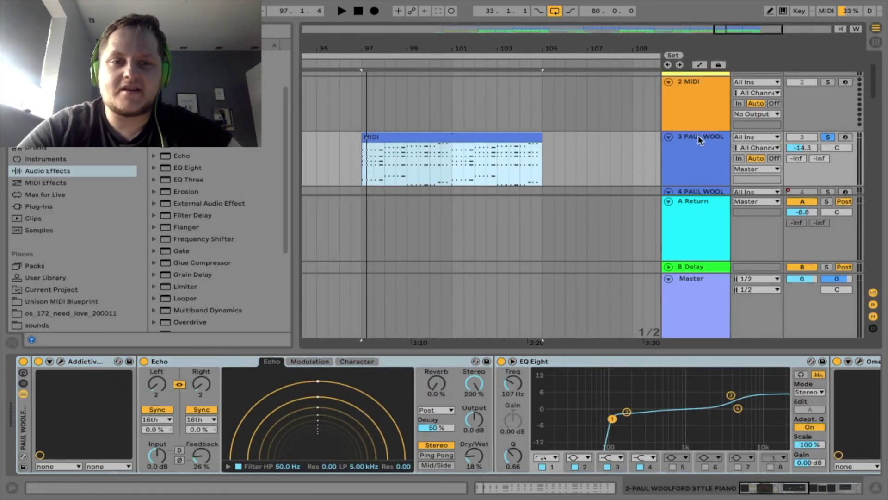
pyautogui.scroll(-2, 699, 140)
pyautogui.scroll(2, 699, 140)
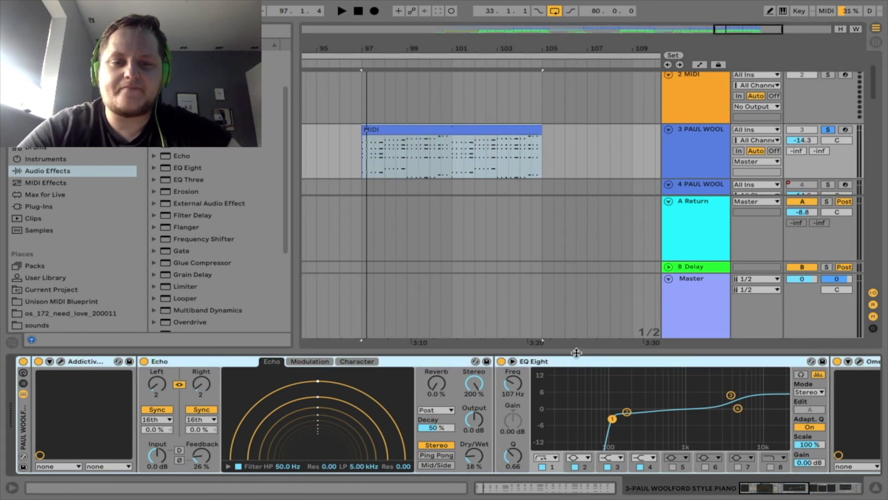
pyautogui.doubleClick(576, 353)
# Step: Show the effects chain of the 17 Group drum track and start playback from bar 97
pyautogui.scroll(-4, 701, 270)
pyautogui.scroll(-4, 701, 233)
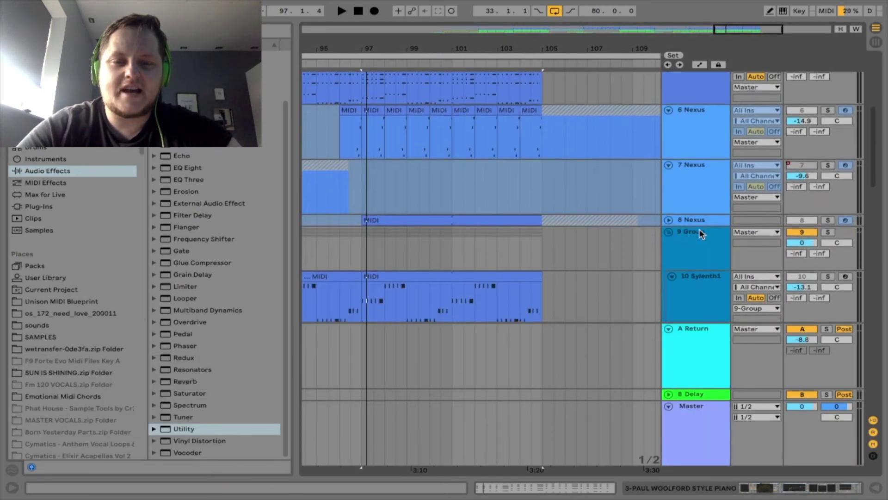
pyautogui.scroll(-10, 698, 229)
pyautogui.click(696, 198)
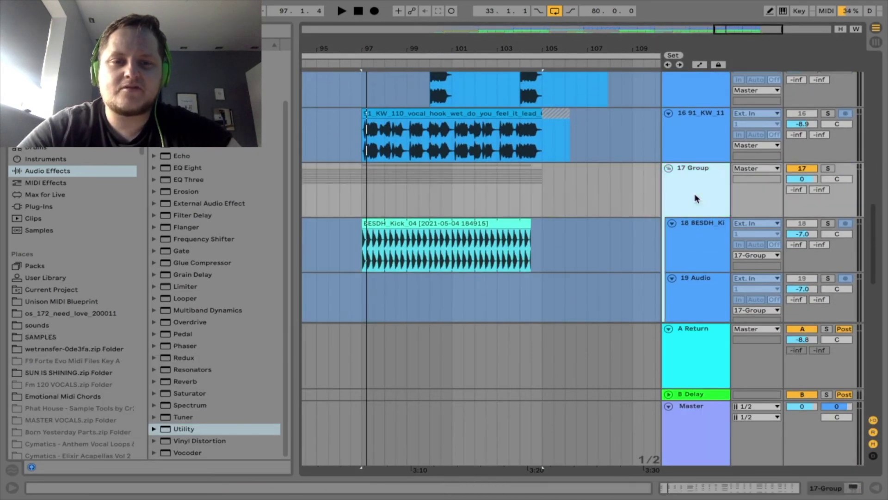
pyautogui.doubleClick(696, 198)
pyautogui.press('space')
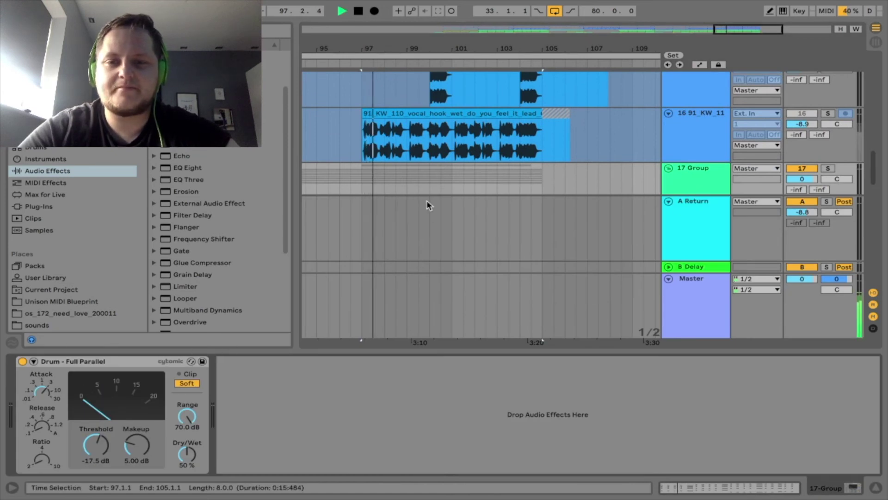
# Step: Set the drum group's Full Parallel compressor threshold to -15.2 dB during full-mix playback and hide the effects chain
pyautogui.click(828, 168)
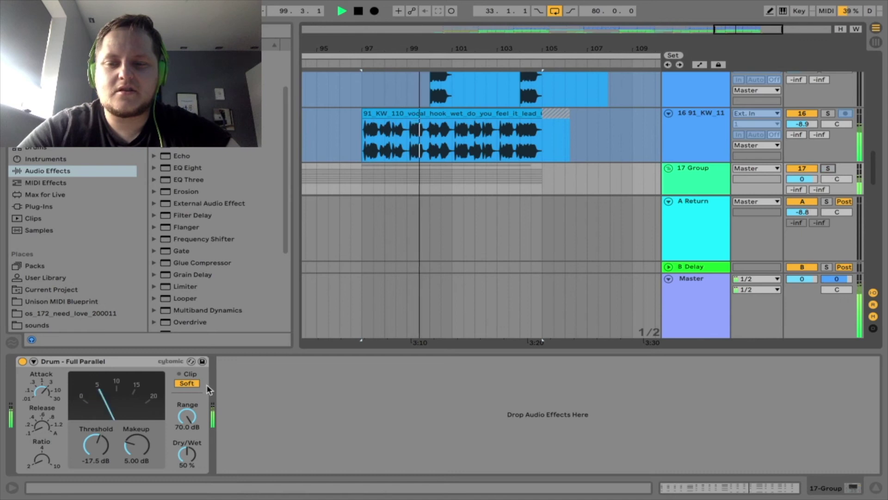
pyautogui.moveTo(96, 448); pyautogui.dragTo(96, 443)
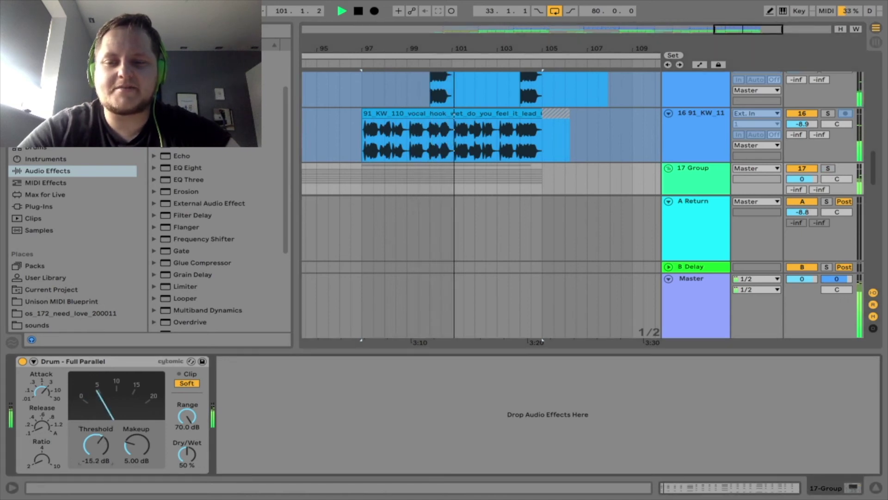
pyautogui.click(451, 351)
# Step: Look over the clap, ride, hat, riser and crash tracks around bars 89 to 105 and stop playback
pyautogui.scroll(-10, 452, 350)
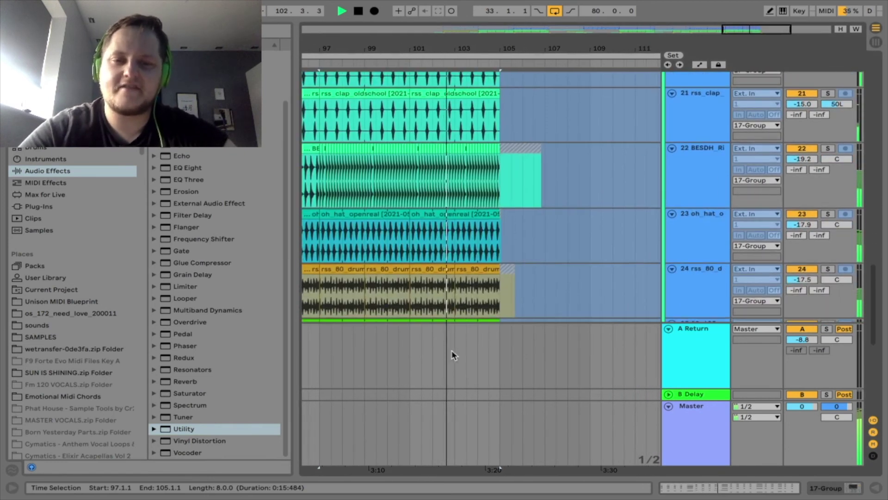
pyautogui.scroll(-8, 451, 350)
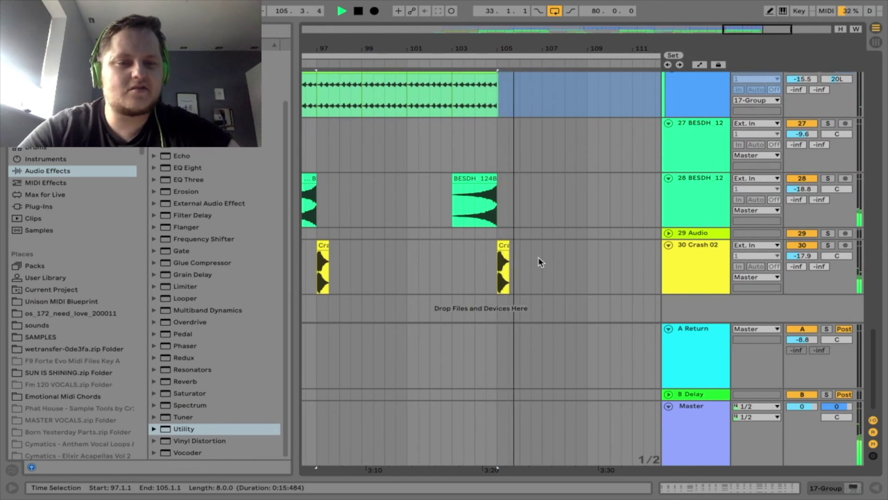
pyautogui.scroll(12, 539, 259)
pyautogui.hscroll(-6, 539, 259)
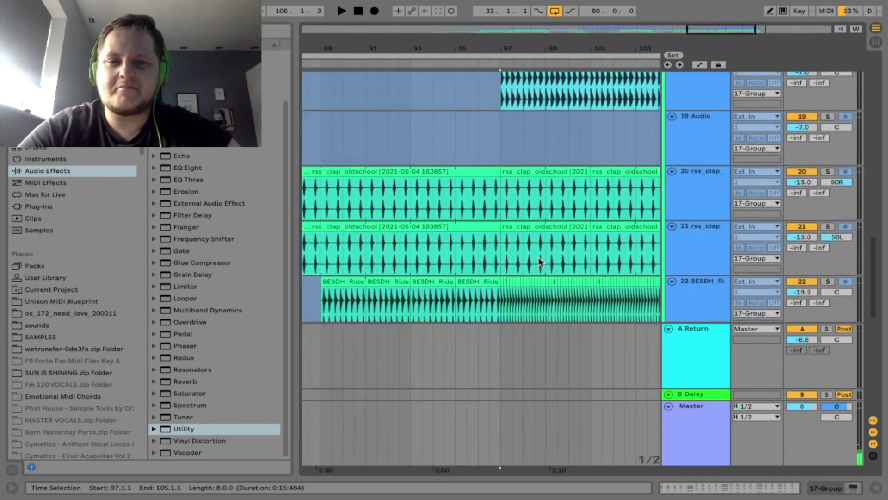
# Step: Play the full mix from bar 87.3 and follow the synth group clips that start at bar 89
pyautogui.click(425, 232)
pyautogui.scroll(5, 424, 236)
pyautogui.hscroll(-2, 430, 199)
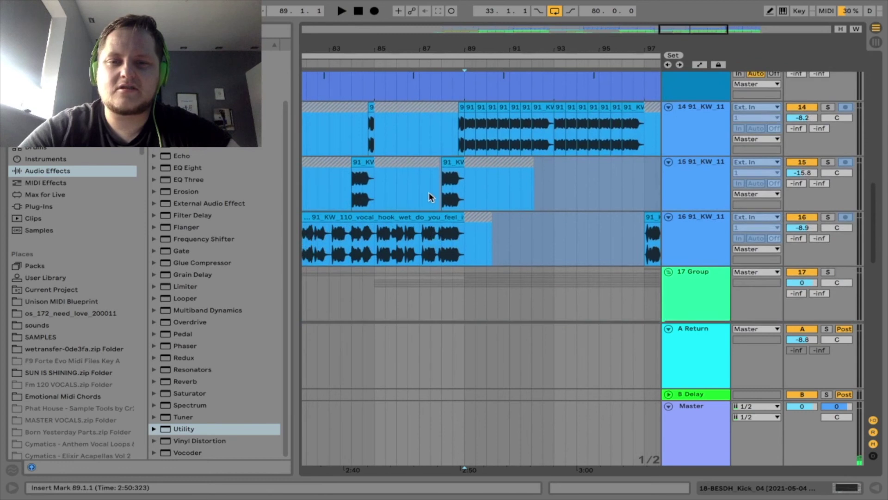
pyautogui.click(429, 196)
pyautogui.press('space')
pyautogui.scroll(2, 429, 197)
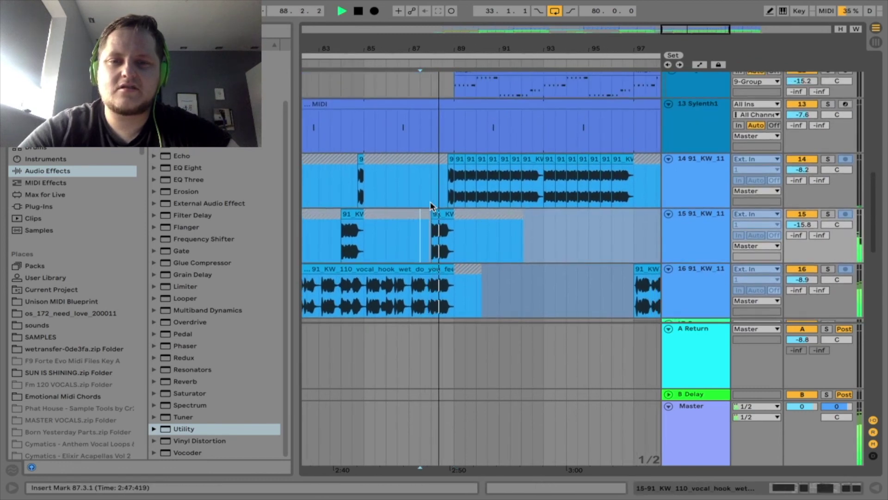
pyautogui.scroll(4, 430, 206)
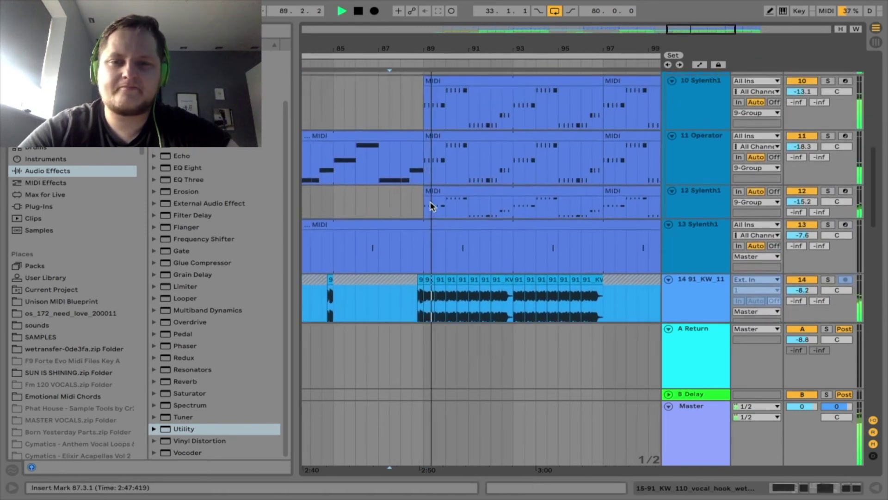
pyautogui.scroll(2, 431, 206)
# Step: Toggle solo on the 12 Sylenth1, 11 Operator and 10 Sylenth1 tracks, leaving 10 Sylenth1 soloed
pyautogui.click(828, 221)
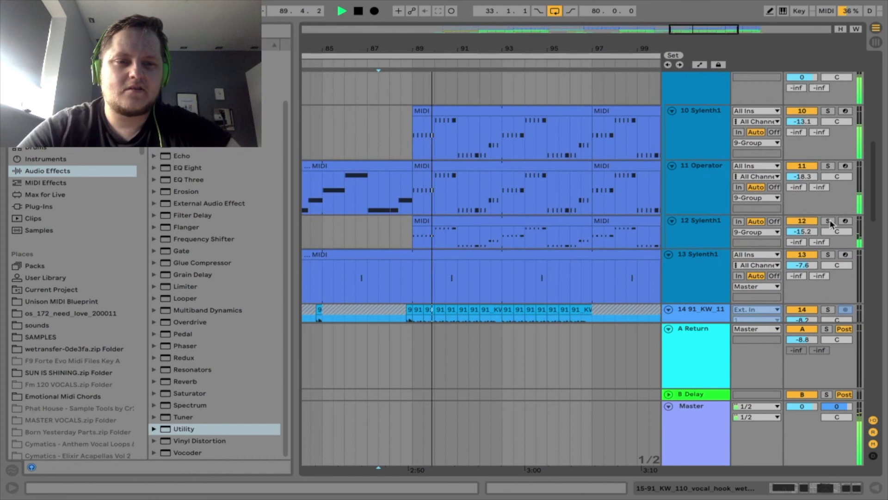
pyautogui.click(828, 167)
pyautogui.click(830, 112)
pyautogui.click(831, 112)
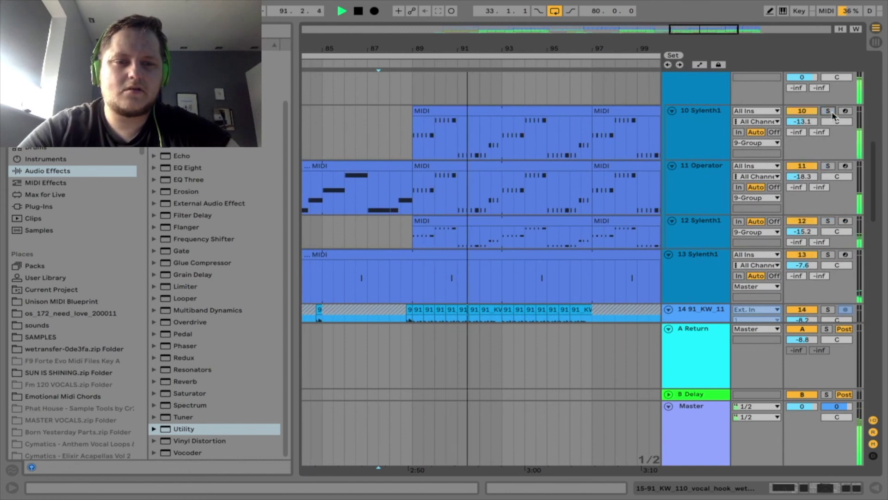
pyautogui.click(828, 111)
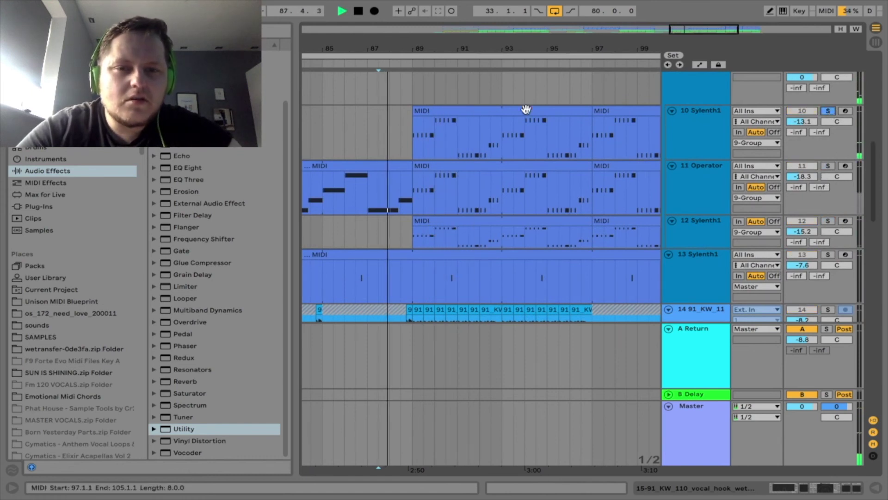
# Step: Select the bar 89 clip on 10 Sylenth1, show its effects chain, and open and close the CLA Bass plug-in window
pyautogui.click(489, 109)
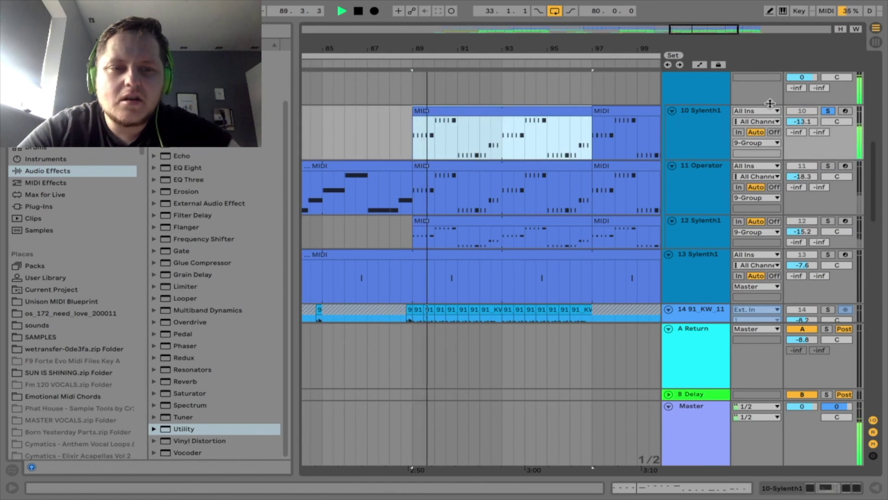
pyautogui.doubleClick(703, 116)
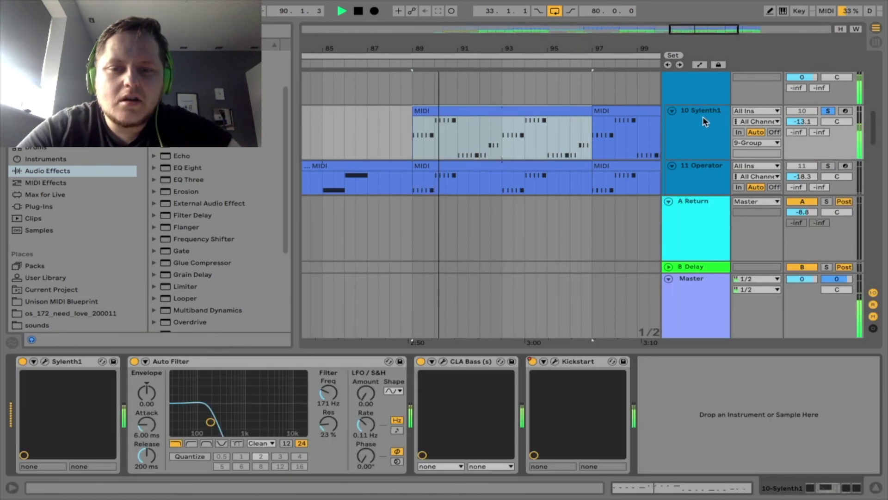
pyautogui.click(420, 361)
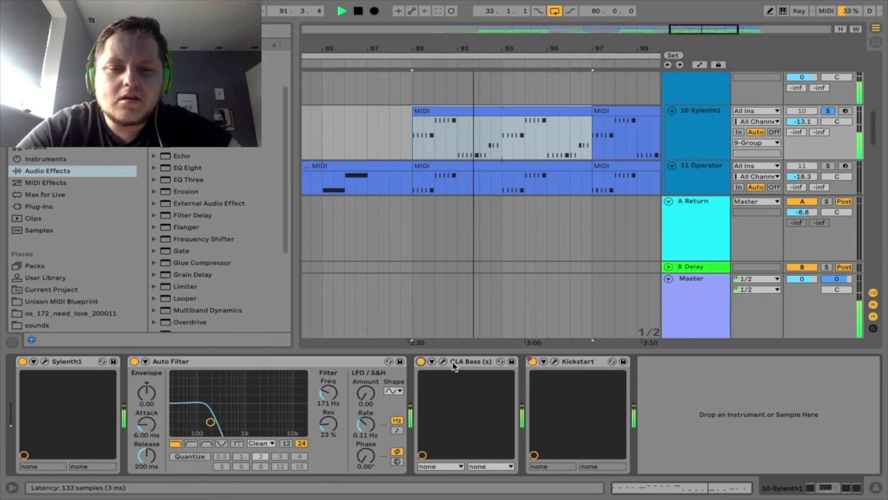
pyautogui.click(443, 361)
pyautogui.click(64, 88)
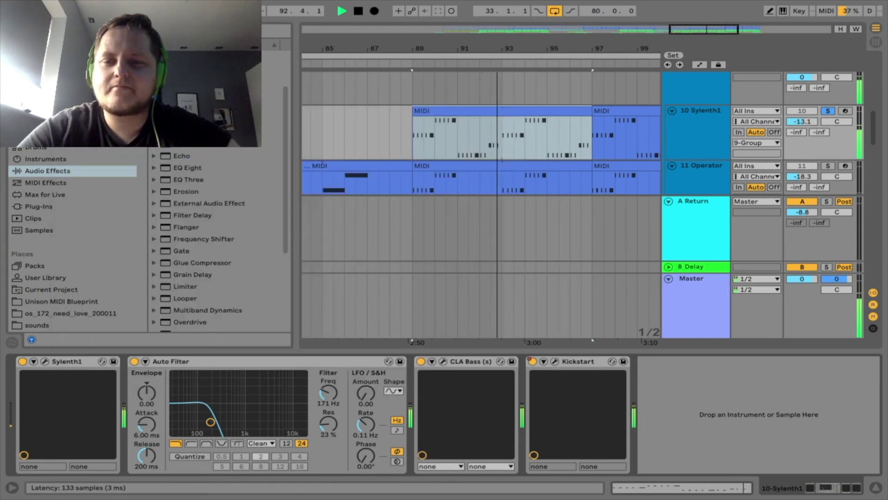
# Step: Unsolo the 10 Sylenth1 track, hide its effects chain and follow the full mix towards bar 97
pyautogui.click(825, 113)
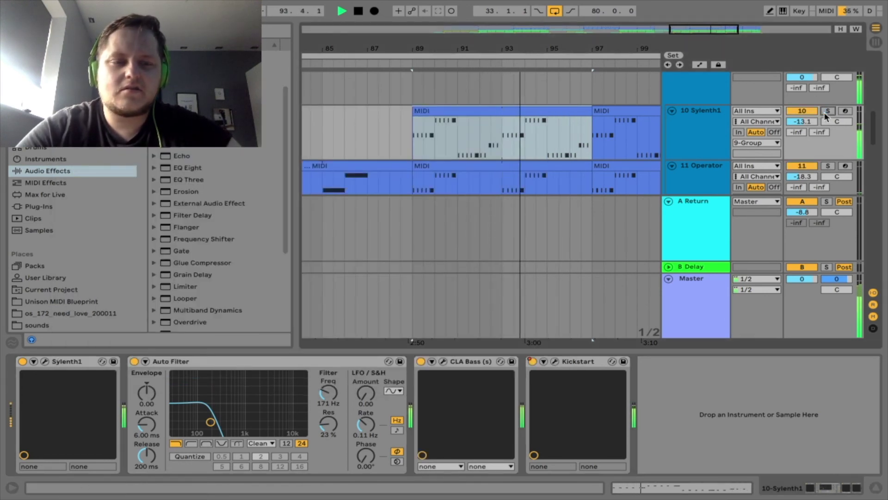
pyautogui.moveTo(659, 349); pyautogui.dragTo(659, 351)
pyautogui.scroll(5, 530, 236)
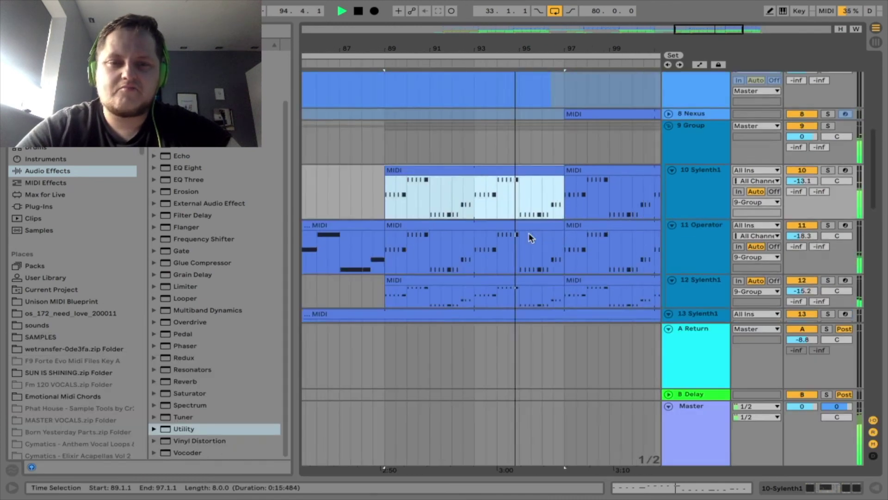
pyautogui.scroll(-1, 529, 237)
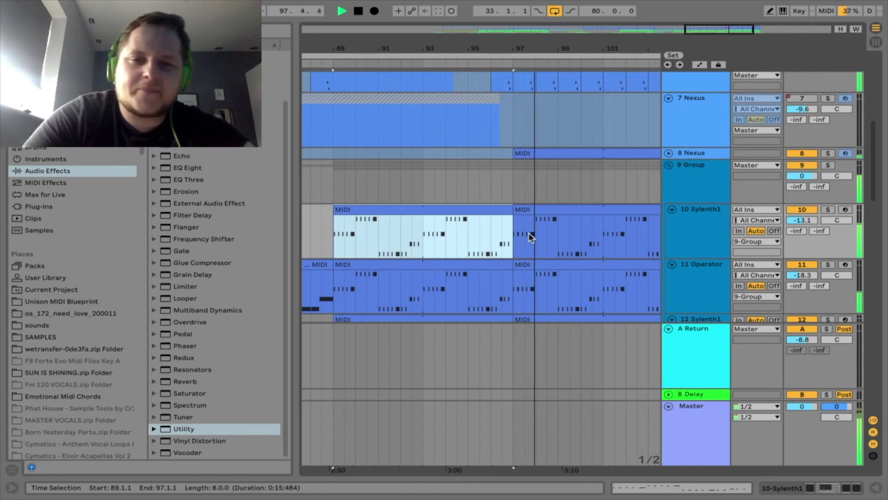
# Step: Unfold the 8 Nexus track, select its MIDI clip at bar 97 and play from there
pyautogui.scroll(3, 531, 234)
pyautogui.click(668, 203)
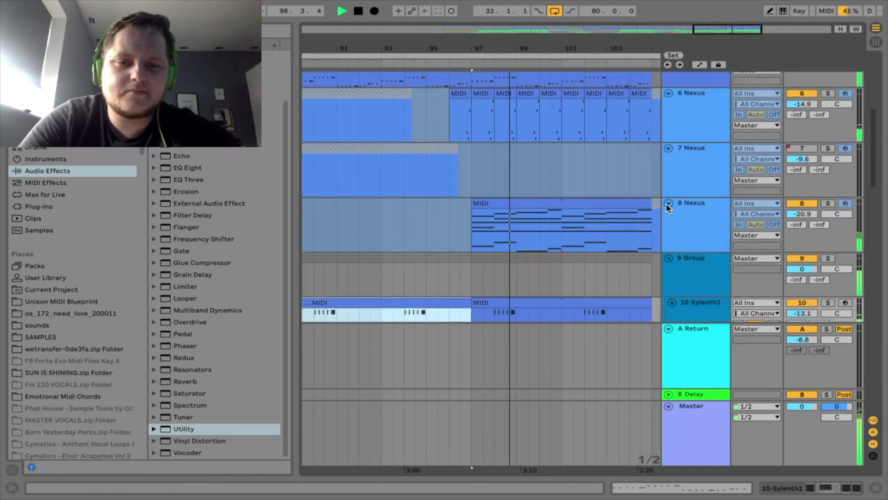
pyautogui.click(569, 206)
pyautogui.press('space')
# Step: Solo the 8 Nexus track, then show and hide its chain of Nexus, EQ Eight and Valhalla reverb
pyautogui.click(827, 204)
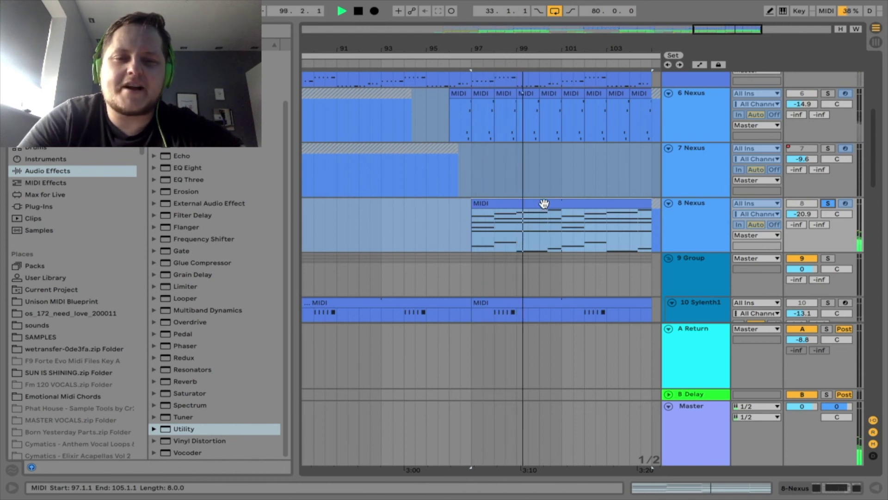
pyautogui.doubleClick(699, 223)
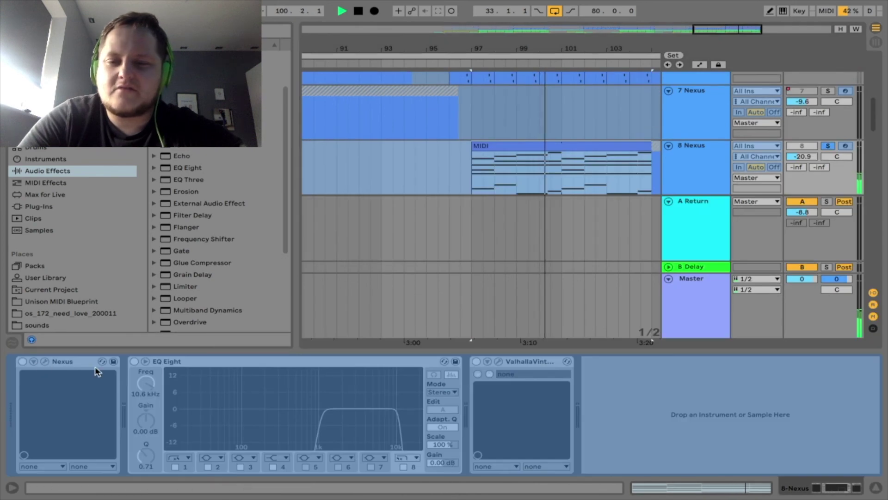
pyautogui.click(614, 352)
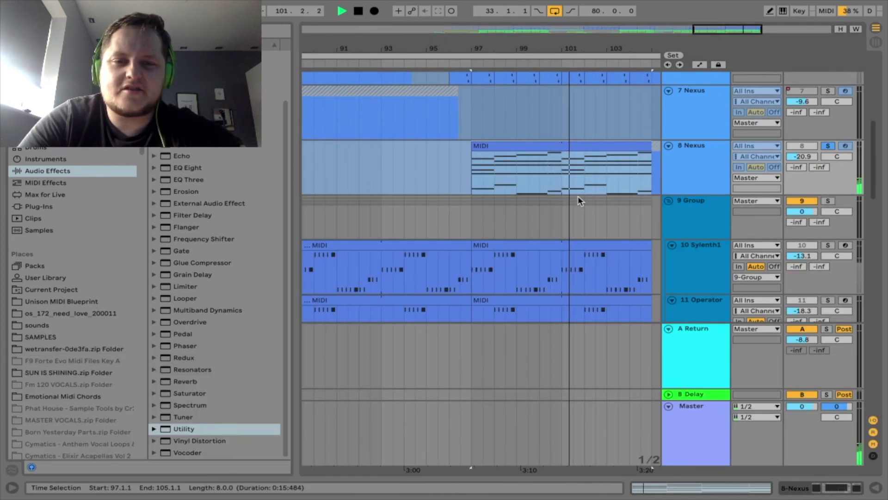
# Step: Unsolo 8 Nexus and follow the full mix on the PAUL WOOLFORD piano tracks past their end at bar 105
pyautogui.scroll(3, 579, 199)
pyautogui.hscroll(3, 578, 199)
pyautogui.click(828, 217)
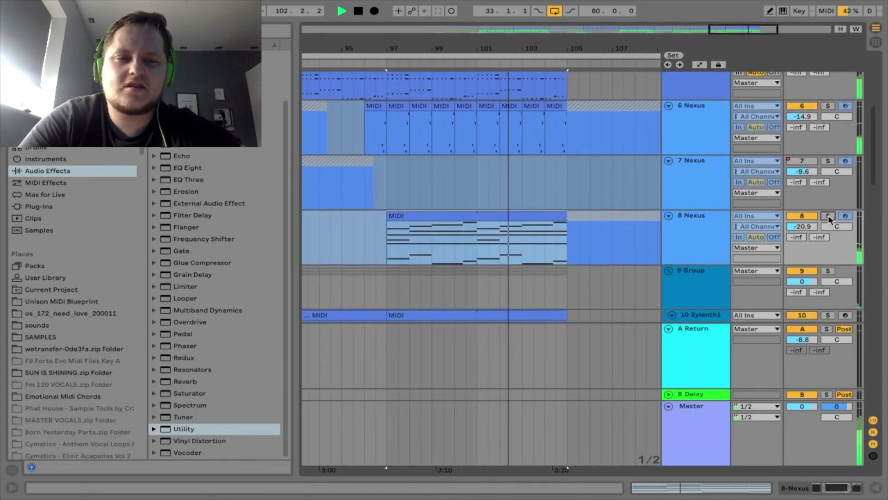
pyautogui.scroll(4, 588, 187)
pyautogui.hscroll(1, 588, 186)
pyautogui.scroll(5, 588, 187)
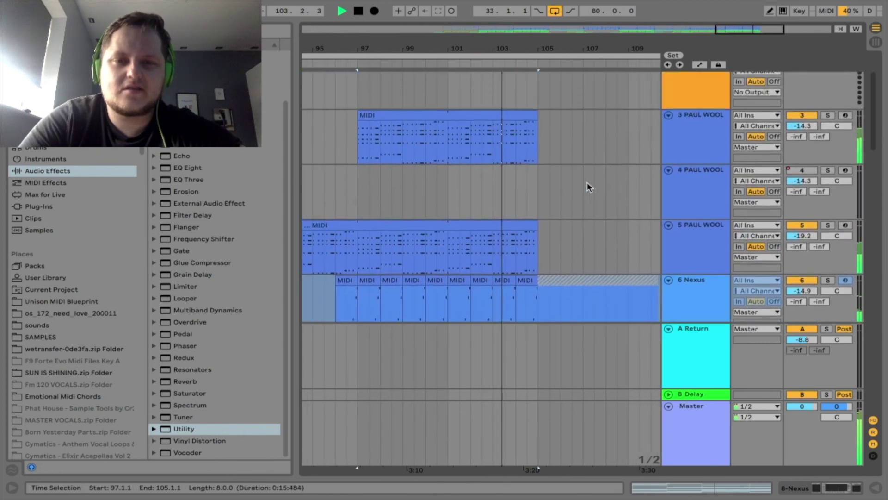
pyautogui.scroll(-2, 588, 187)
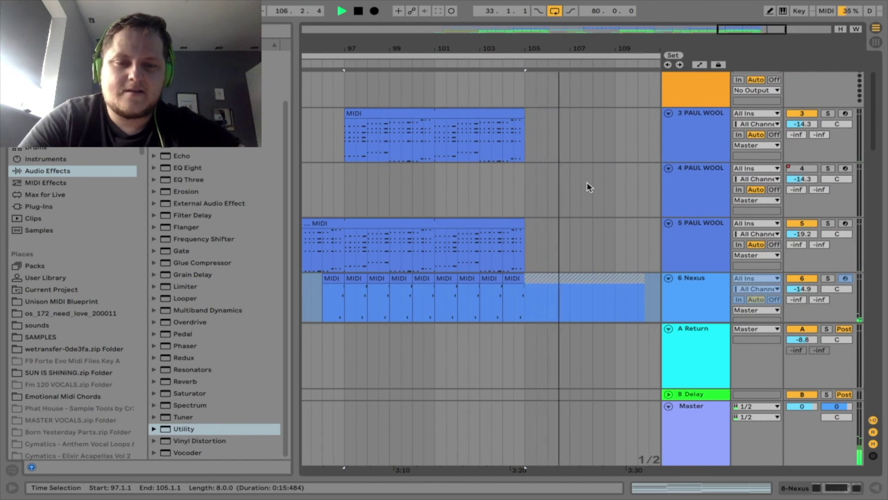
# Step: Examine the device chain of the stopped 3 PAUL WOOLFORD STYLE PIANO track, and open and close its Addictive Keys window
pyautogui.doubleClick(690, 129)
pyautogui.hscroll(15, 303, 392)
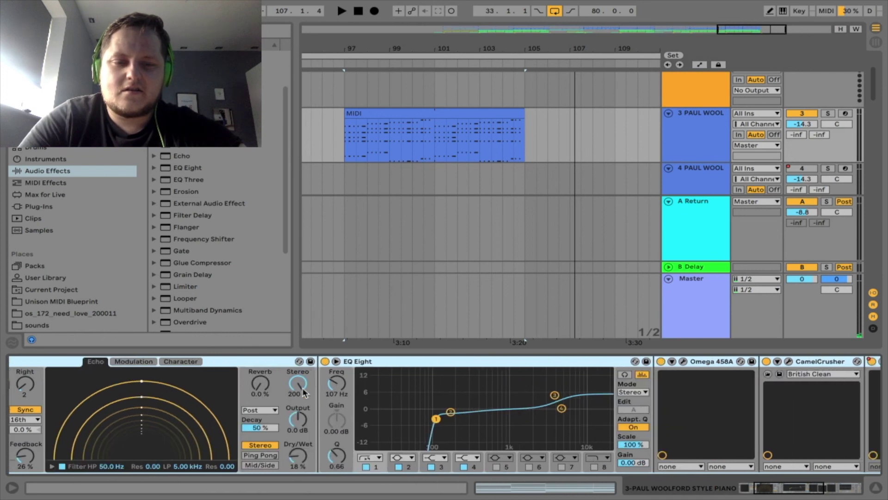
pyautogui.hscroll(5, 303, 392)
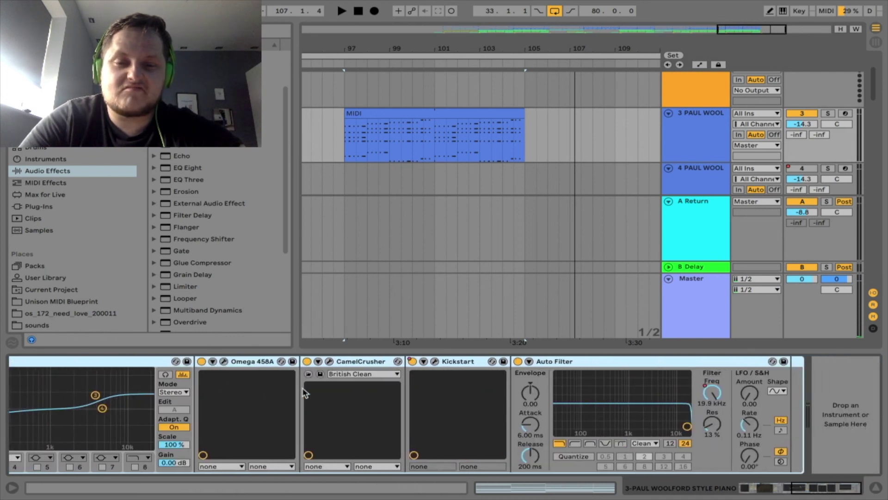
pyautogui.hscroll(-15, 304, 392)
pyautogui.click(61, 361)
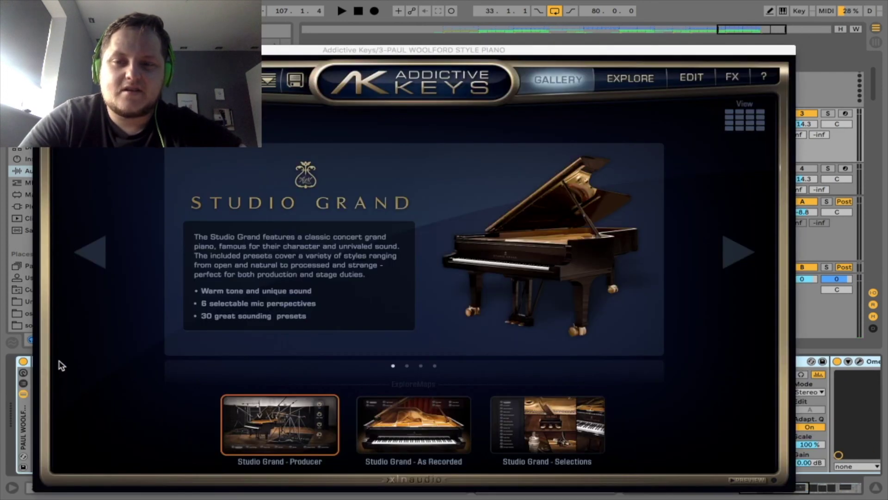
pyautogui.click(39, 50)
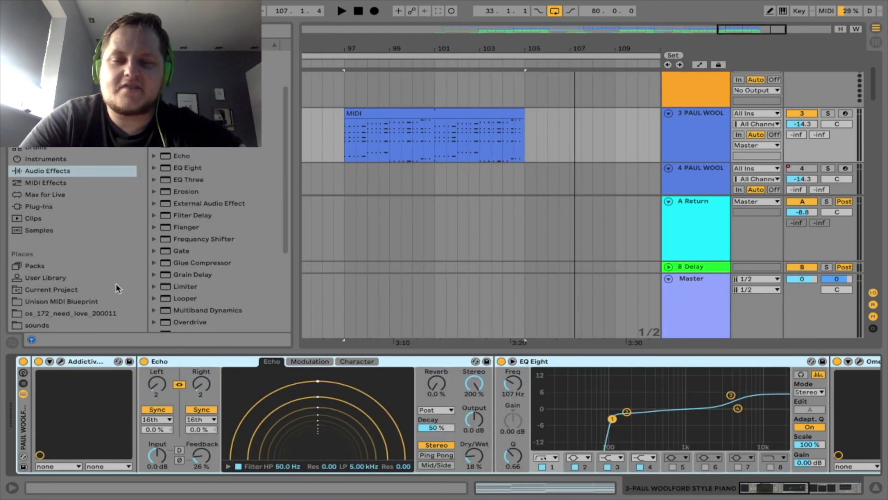
# Step: Look over the piano chain from EQ Eight to Auto Filter, open and close the Kickstart window, and hide the chain
pyautogui.hscroll(10, 337, 424)
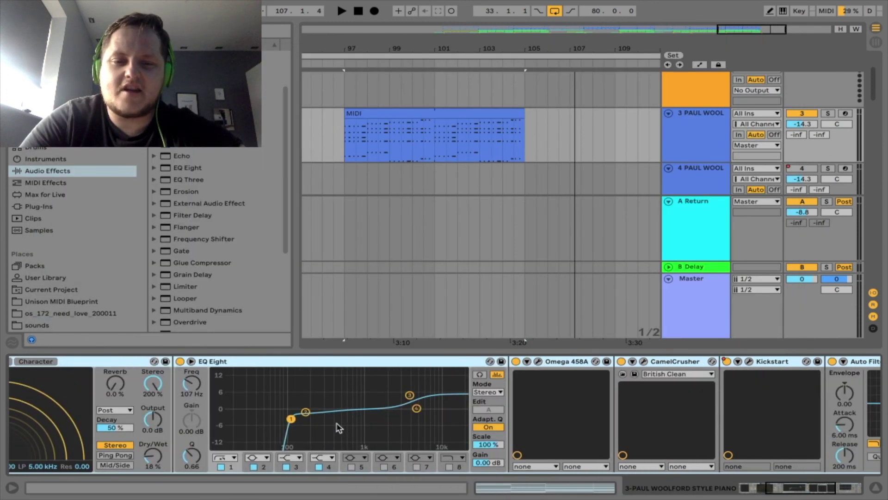
pyautogui.hscroll(3, 351, 430)
pyautogui.hscroll(4, 453, 426)
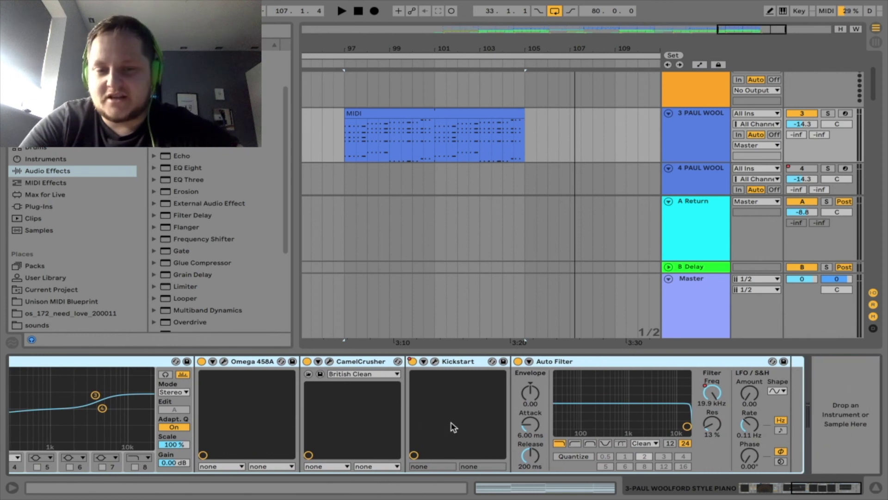
pyautogui.click(434, 361)
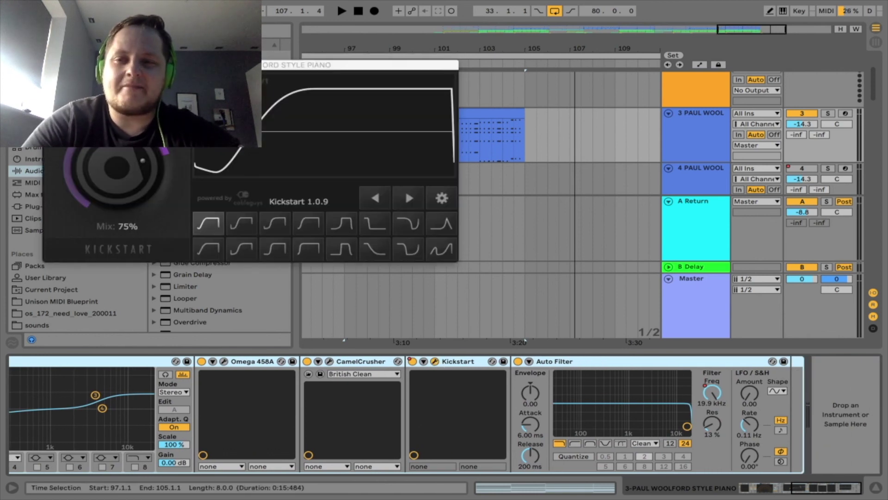
pyautogui.click(435, 361)
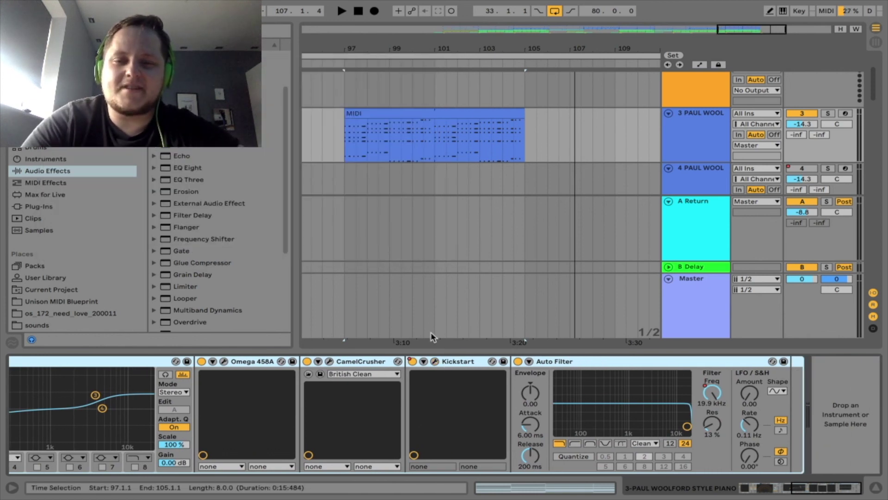
pyautogui.click(589, 352)
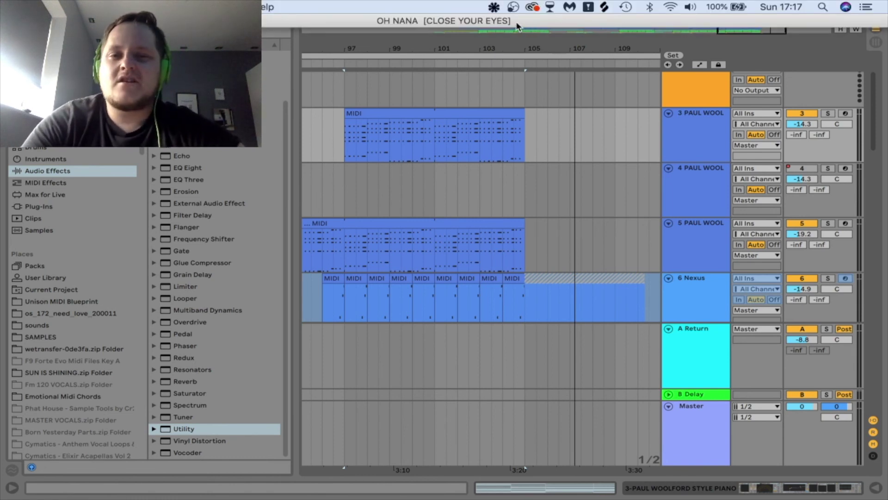
pyautogui.click(494, 8)
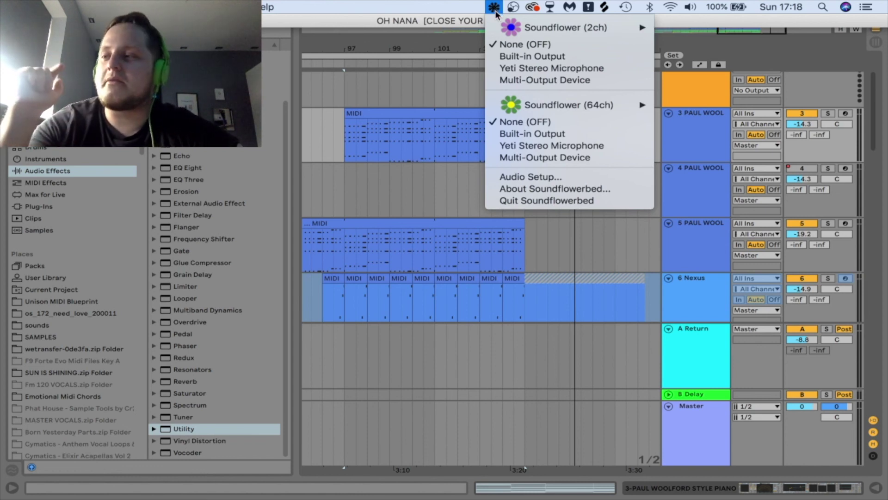
pyautogui.click(471, 29)
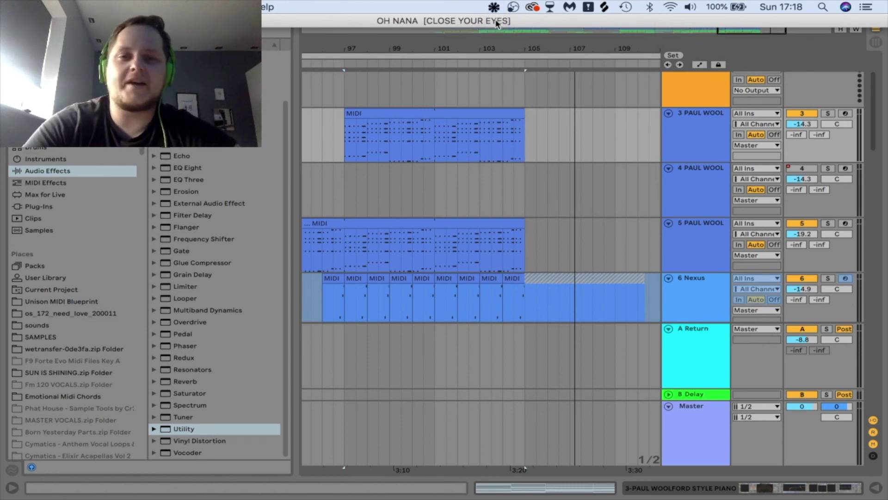
pyautogui.click(512, 8)
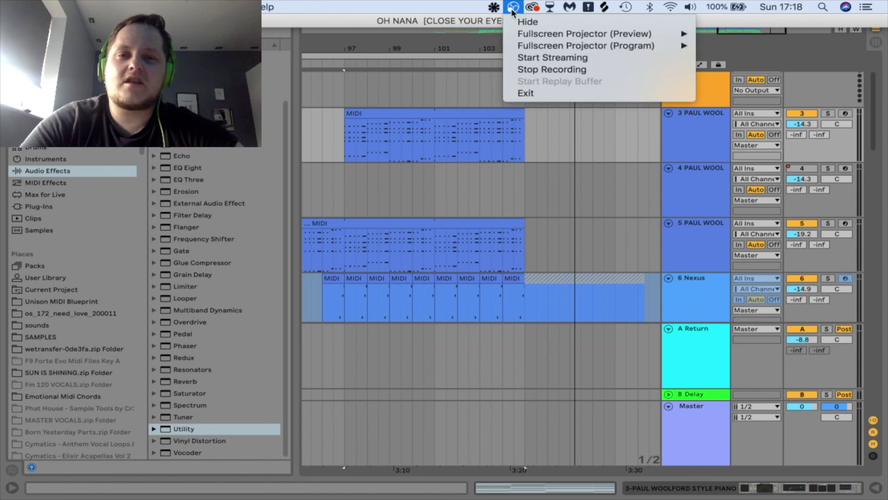